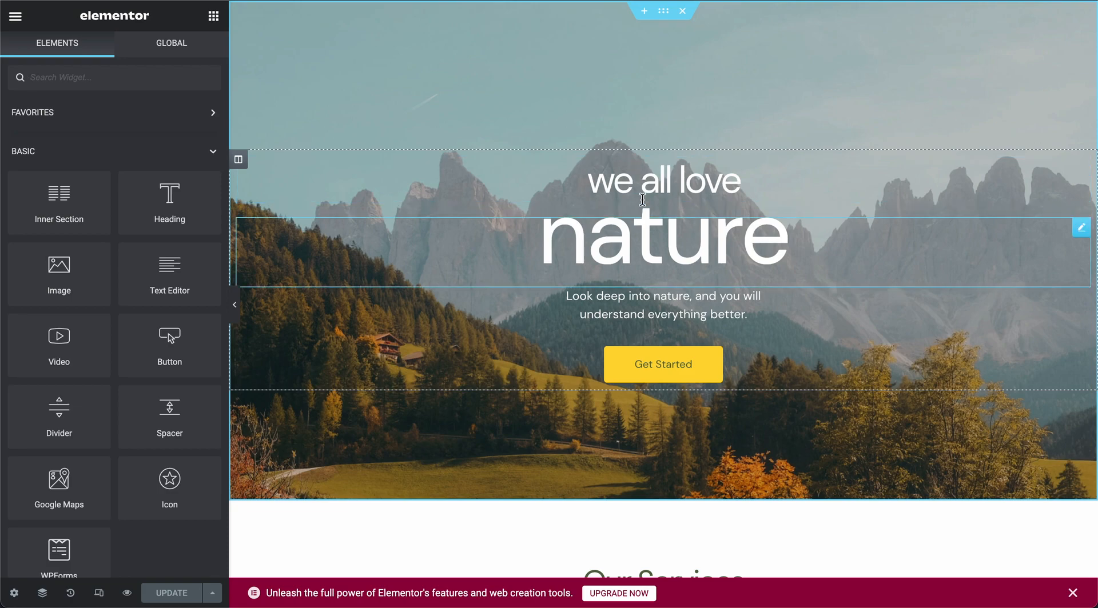
- Give the "we all love" heading the Fade entrance animation in its AnimateGL settings
{"action": "left_click", "coordinate": [649, 179]}
{"action": "left_click", "coordinate": [672, 168]}
{"action": "left_click", "coordinate": [197, 53]}
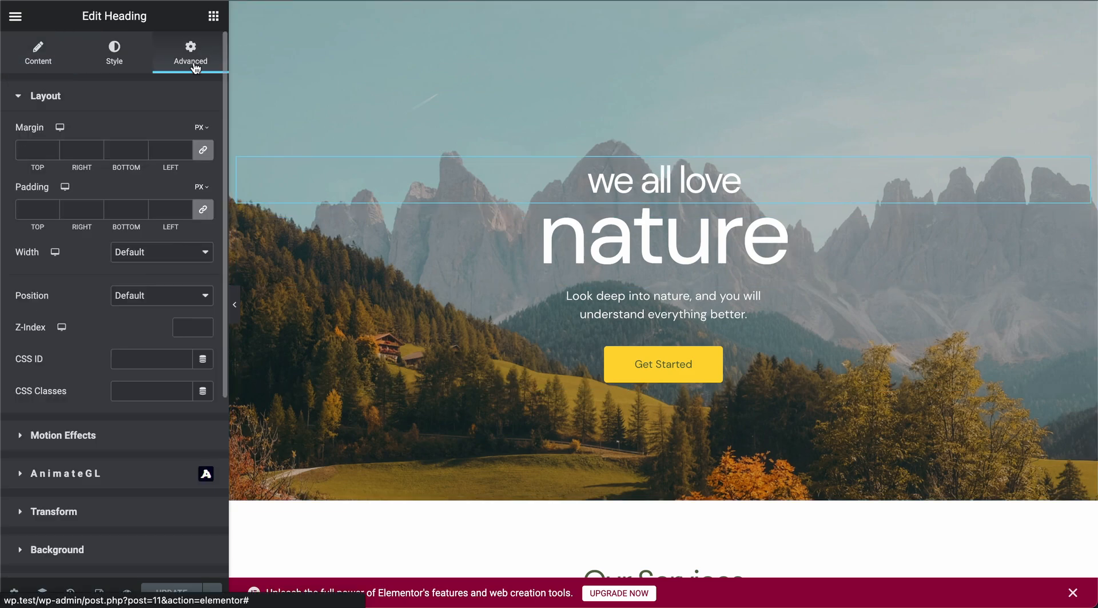
{"action": "left_click", "coordinate": [166, 466]}
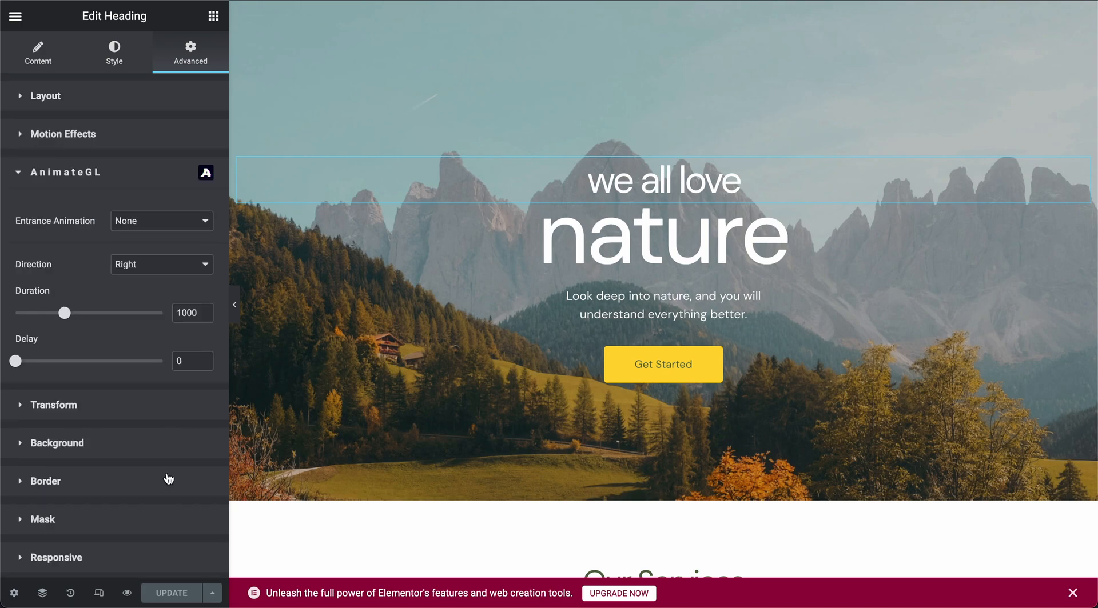
{"action": "left_click", "coordinate": [174, 226]}
{"action": "left_click", "coordinate": [176, 237]}
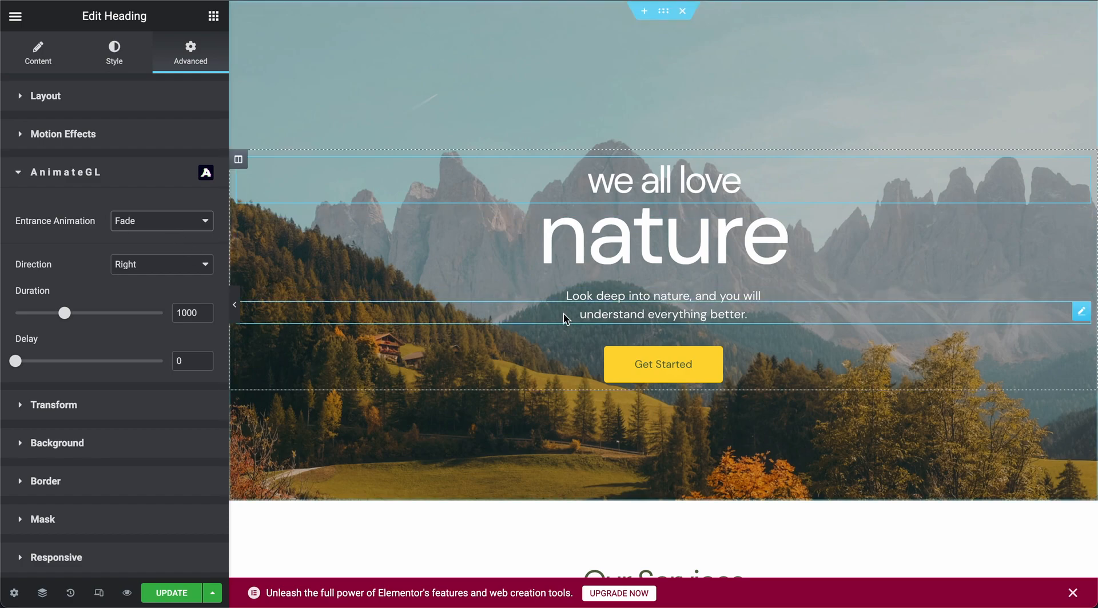
- Apply the AnimateGL Fade entrance animation with direction Left to the "nature" heading
{"action": "left_click", "coordinate": [629, 246]}
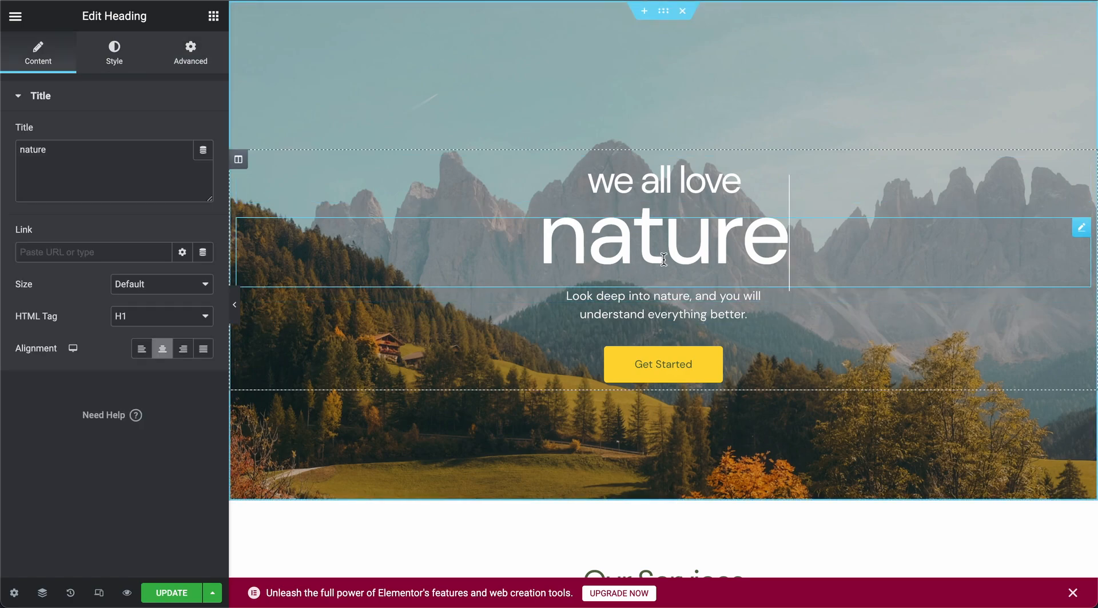
{"action": "left_click", "coordinate": [193, 52]}
{"action": "left_click", "coordinate": [196, 469]}
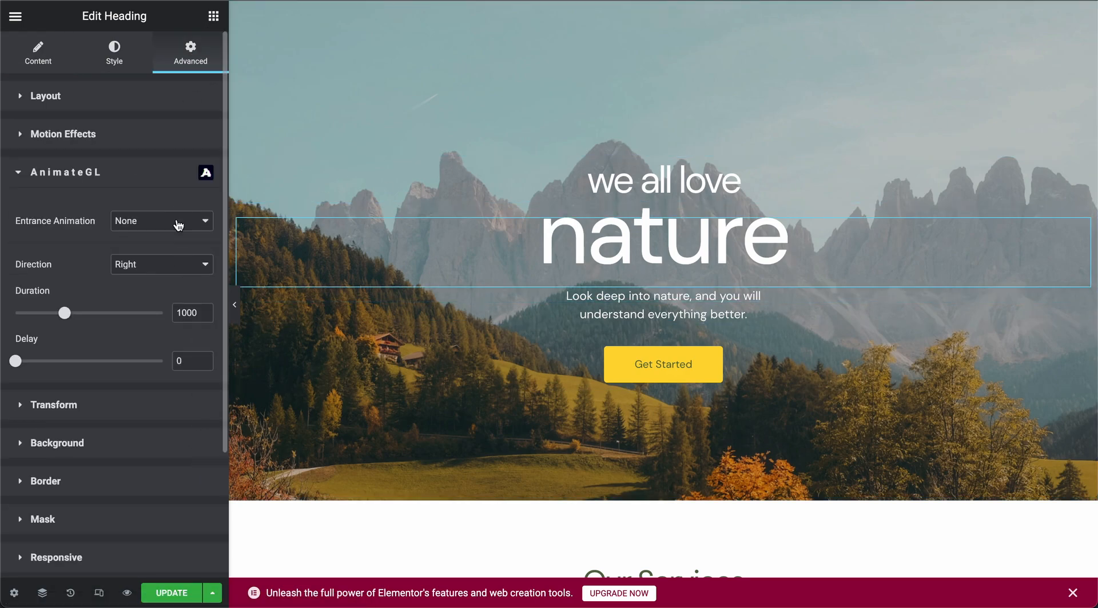
{"action": "left_click", "coordinate": [177, 222]}
{"action": "left_click", "coordinate": [177, 235]}
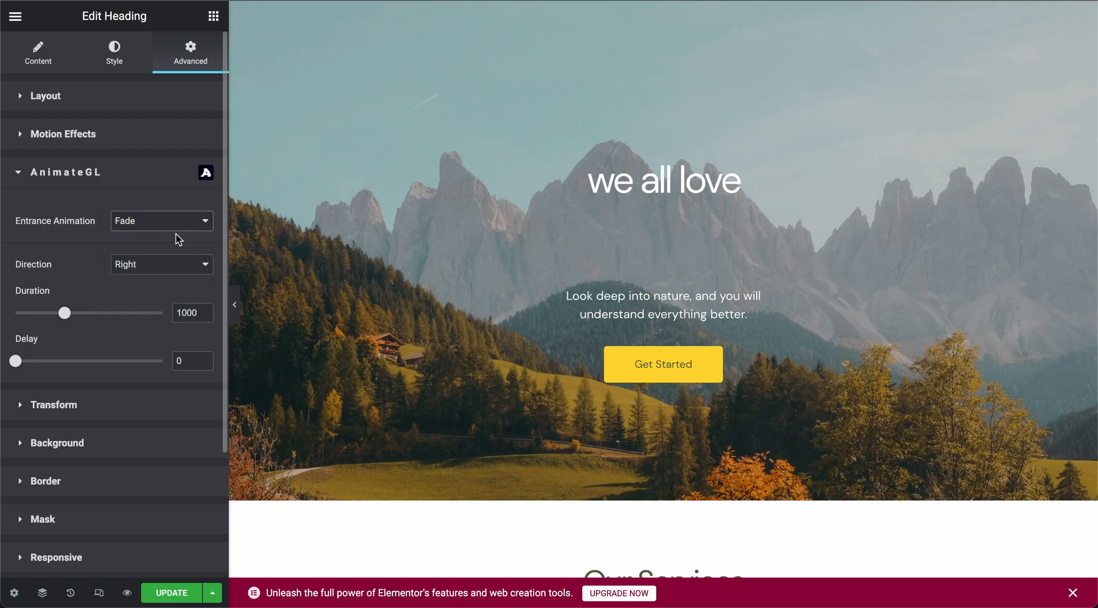
{"action": "left_click", "coordinate": [177, 269]}
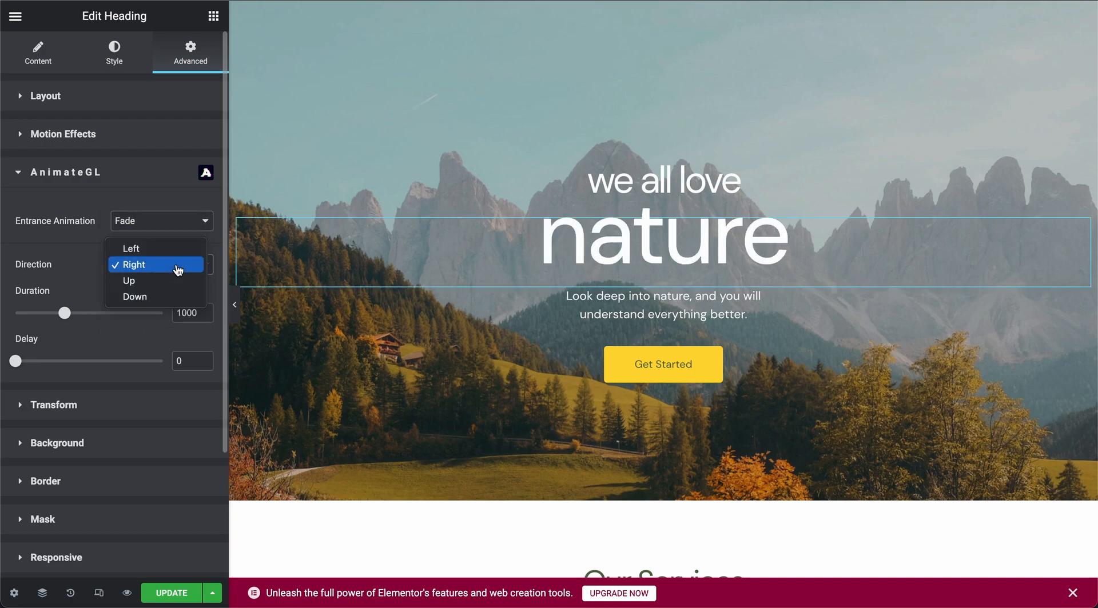
{"action": "left_click", "coordinate": [176, 249]}
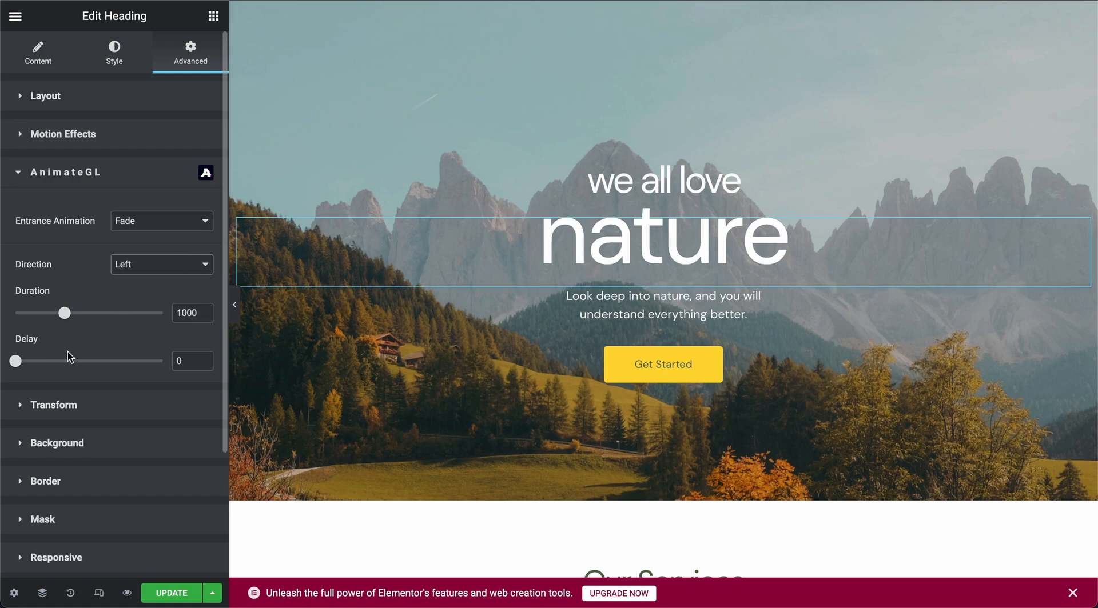
- Set the "nature" heading's animation delay to 500 and preview the updated page
{"action": "left_click", "coordinate": [193, 359]}
{"action": "key", "text": "BackSpace"}
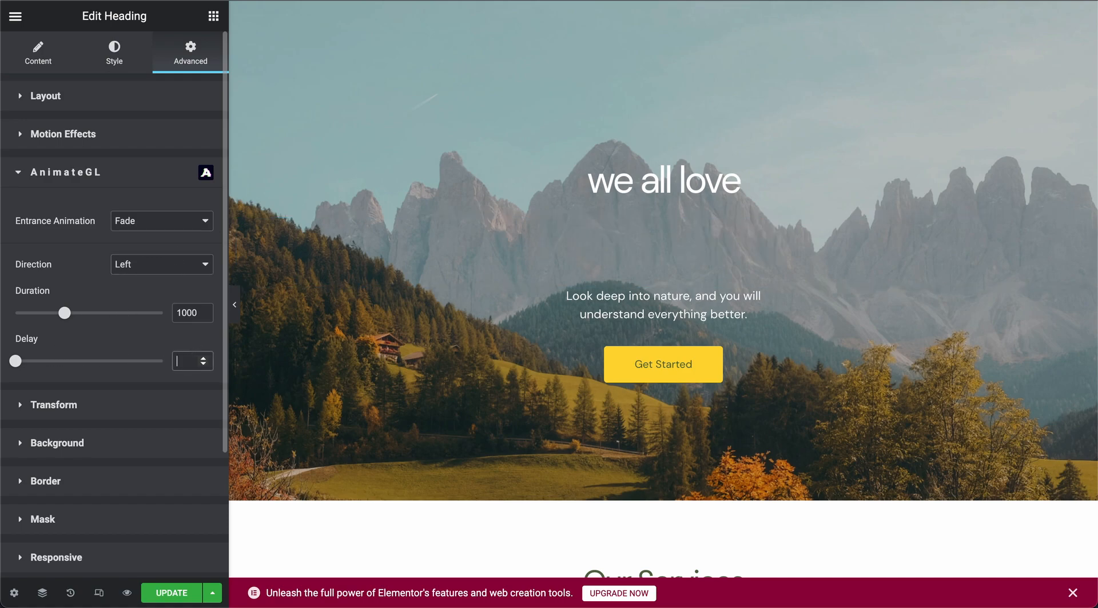
{"action": "type", "text": "500"}
{"action": "left_click", "coordinate": [163, 595]}
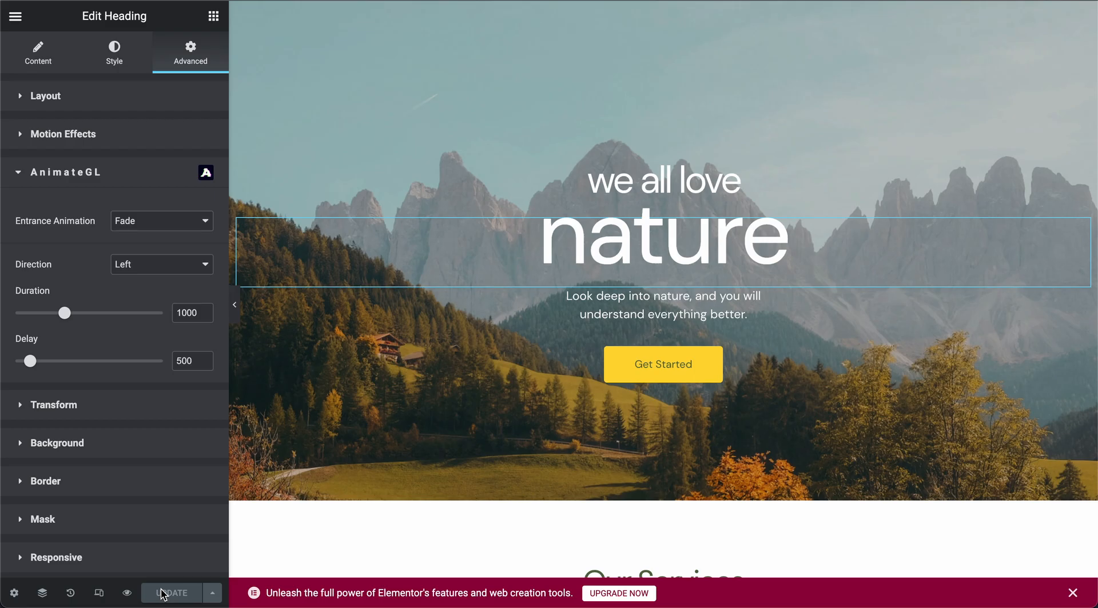
{"action": "left_click", "coordinate": [136, 596]}
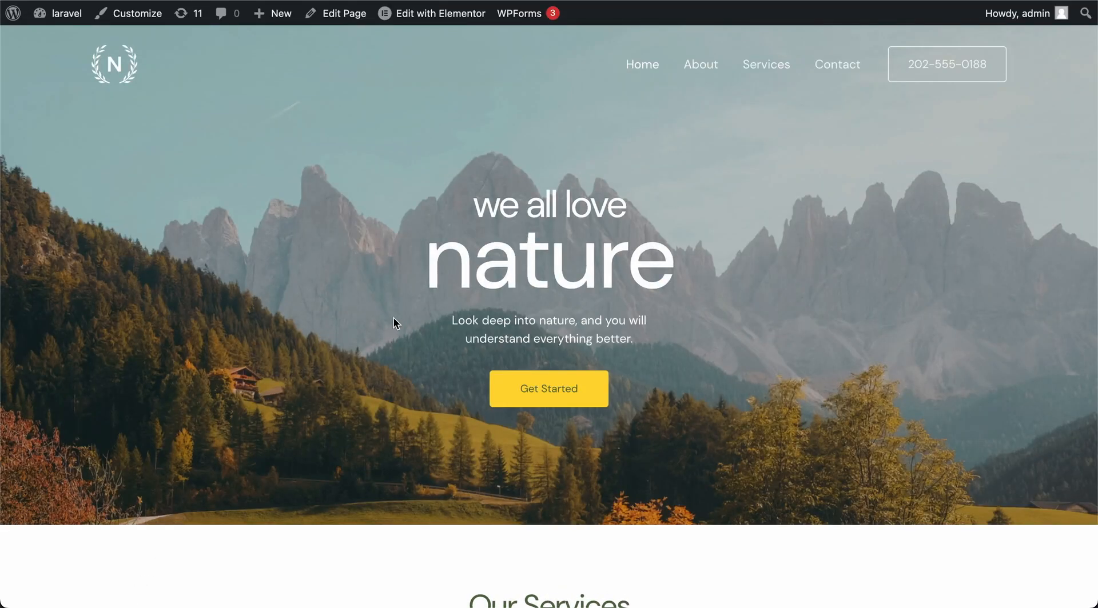
{"action": "key", "text": "super+w"}
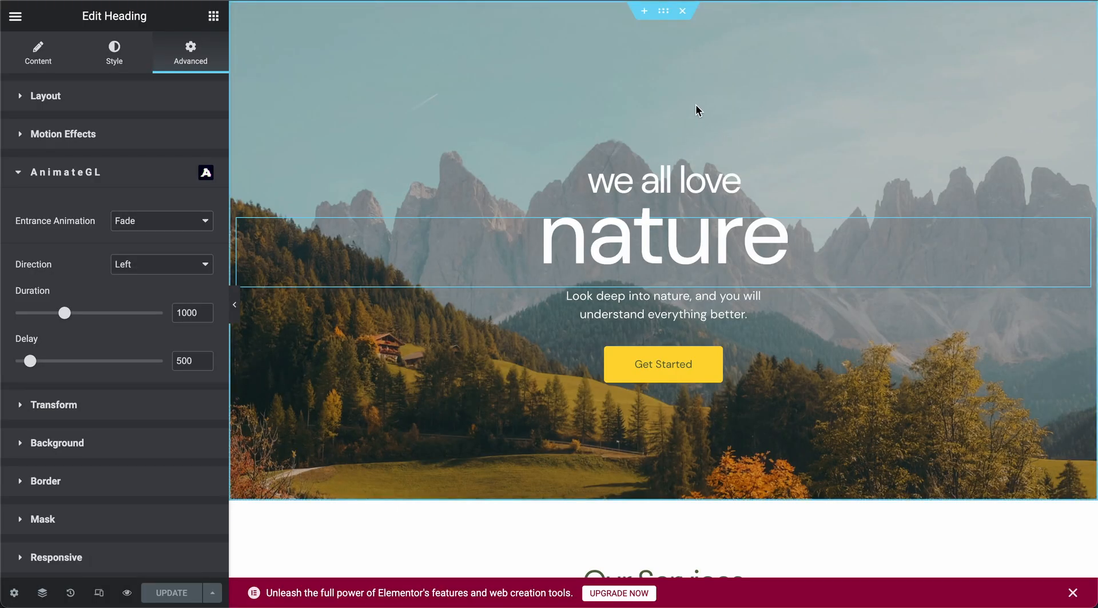
- Apply the AnimateGL Fade entrance animation to the whole hero section and preview the updated page
{"action": "left_click", "coordinate": [663, 11]}
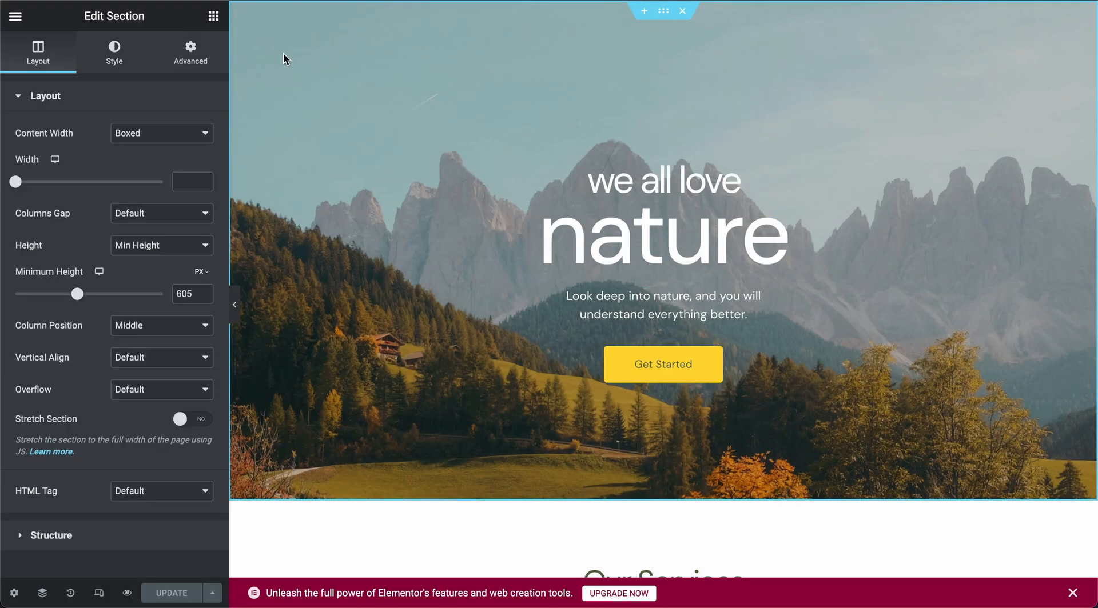
{"action": "left_click", "coordinate": [190, 50]}
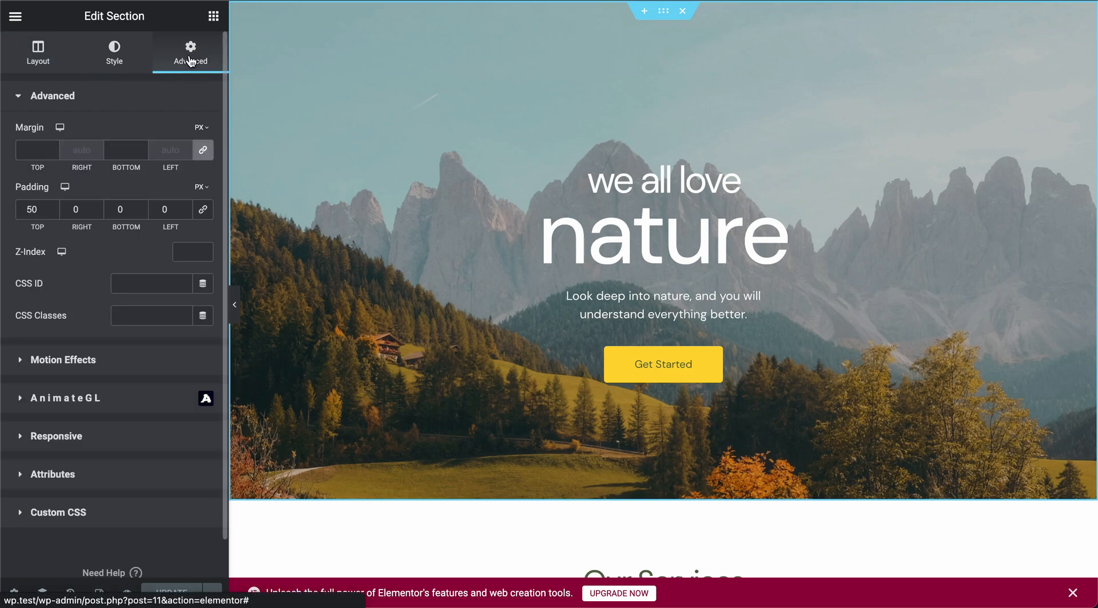
{"action": "left_click", "coordinate": [158, 392]}
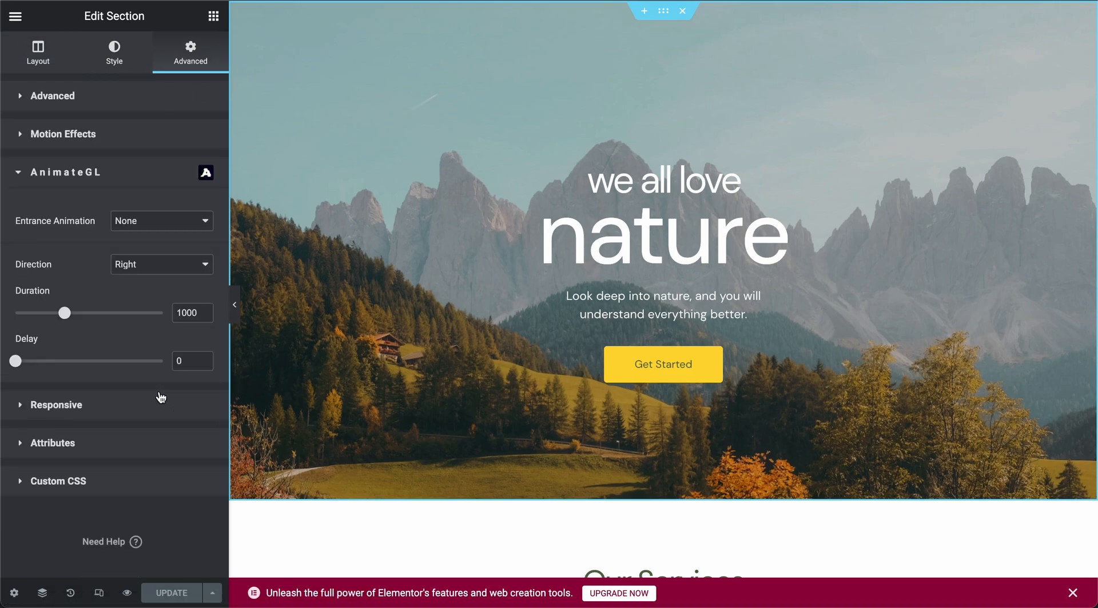
{"action": "left_click", "coordinate": [177, 227]}
{"action": "left_click", "coordinate": [176, 234]}
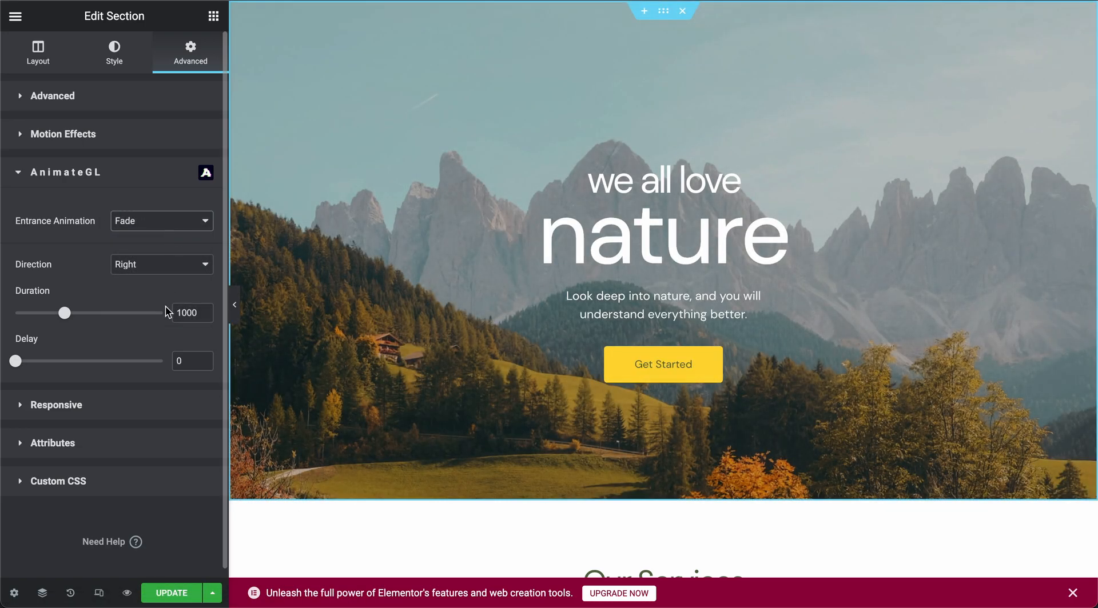
{"action": "left_click", "coordinate": [191, 594]}
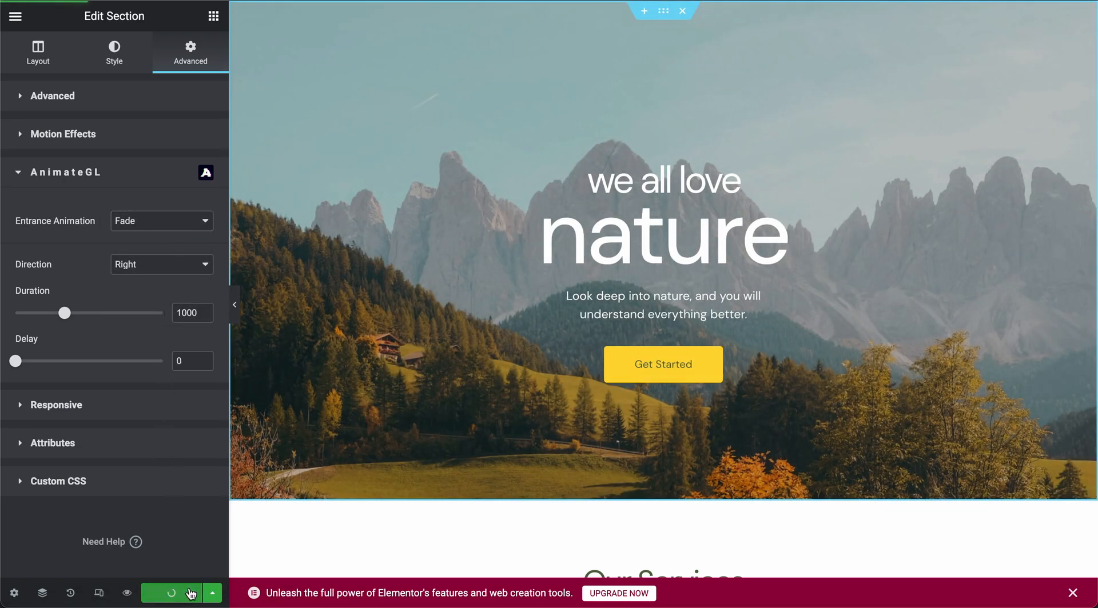
{"action": "left_click", "coordinate": [128, 596]}
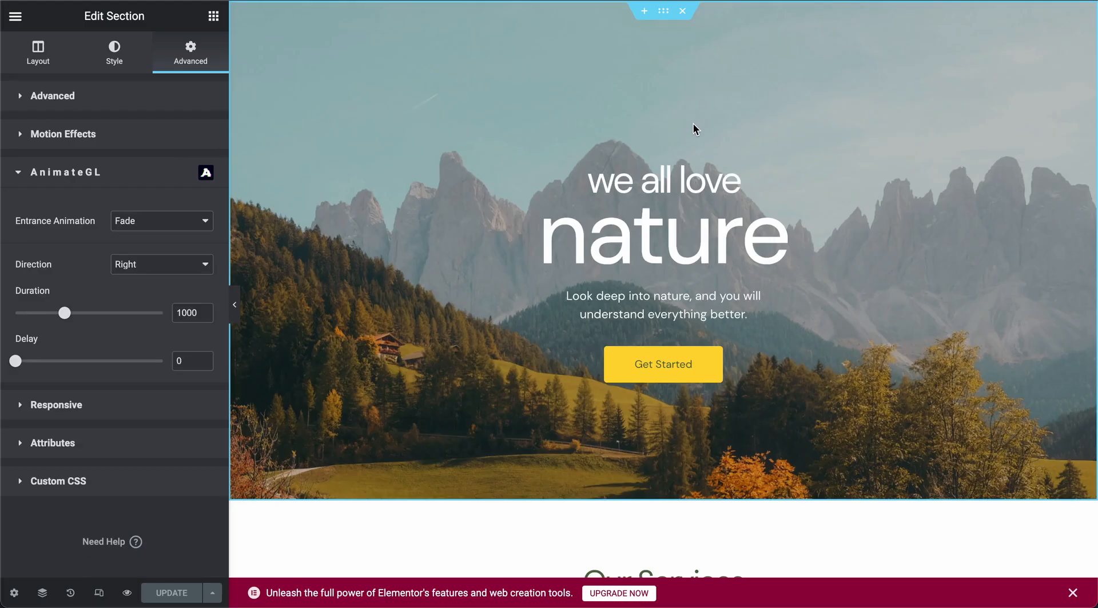
- Set the AnimateGL entrance animation of both the "nature" and "we all love" headings to None
{"action": "left_click", "coordinate": [674, 183]}
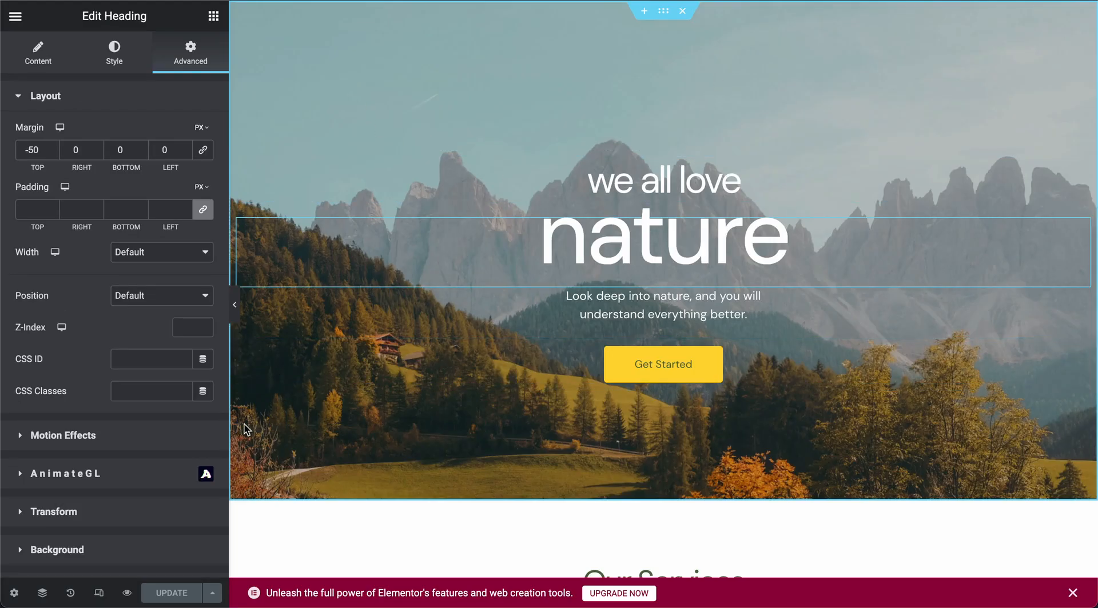
{"action": "left_click", "coordinate": [178, 470]}
{"action": "left_click", "coordinate": [179, 224]}
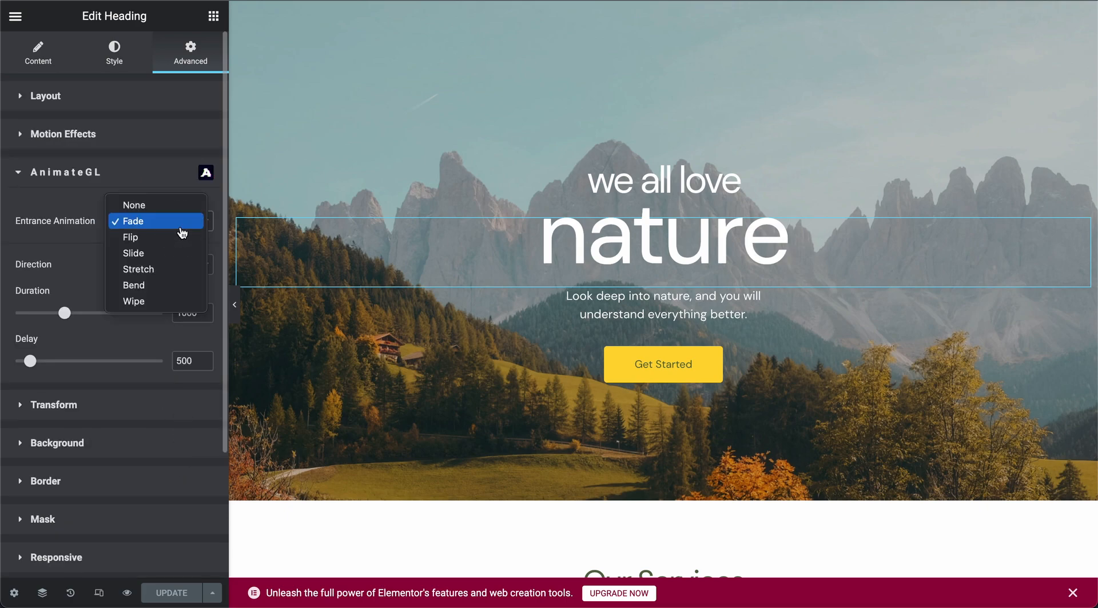
{"action": "left_click", "coordinate": [183, 207]}
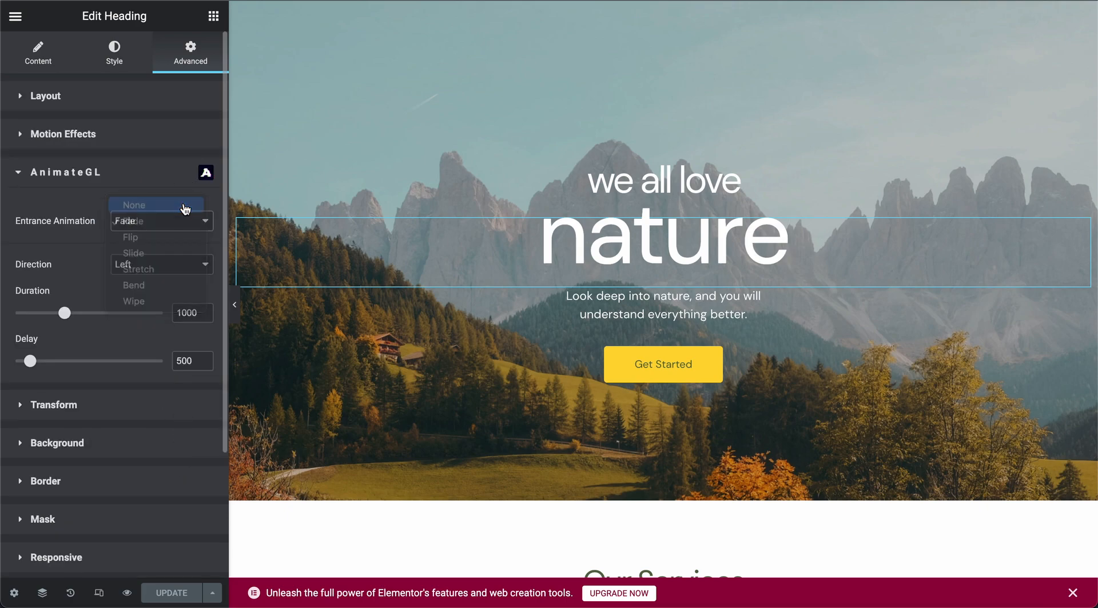
{"action": "left_click", "coordinate": [634, 172]}
{"action": "left_click", "coordinate": [149, 482]}
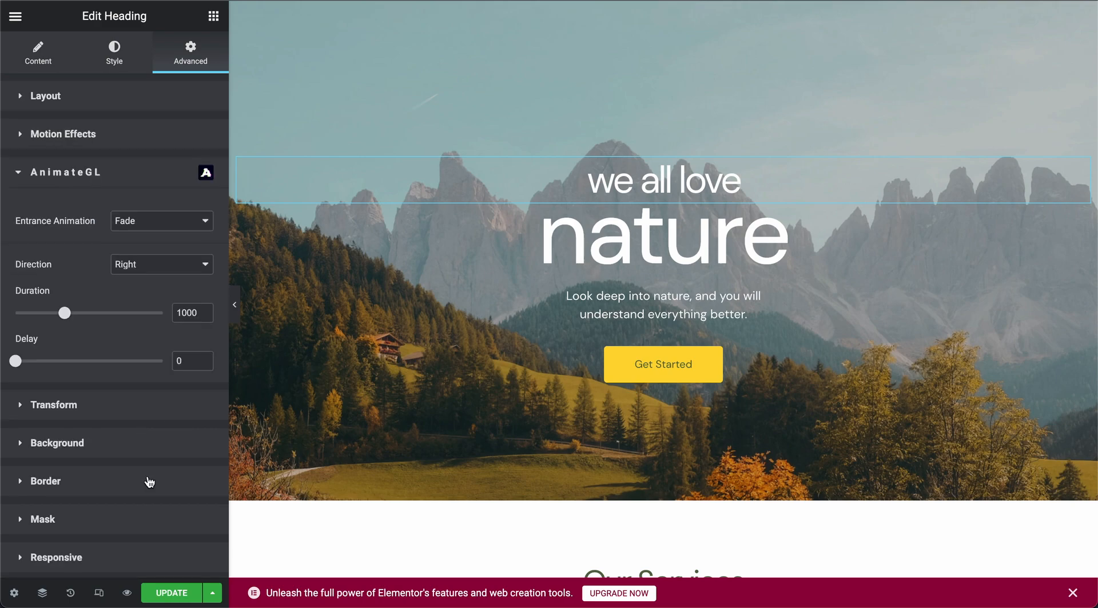
{"action": "left_click", "coordinate": [167, 234]}
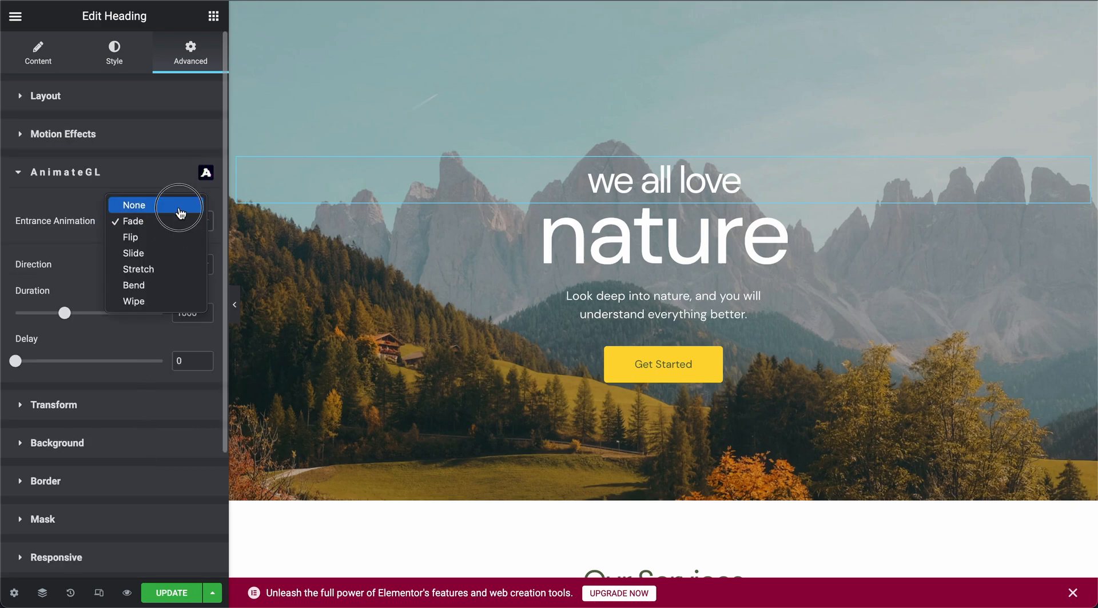
{"action": "left_click", "coordinate": [177, 207]}
- Set the hero section's AnimateGL animation direction to Down and its duration to 2600
{"action": "left_click", "coordinate": [662, 10]}
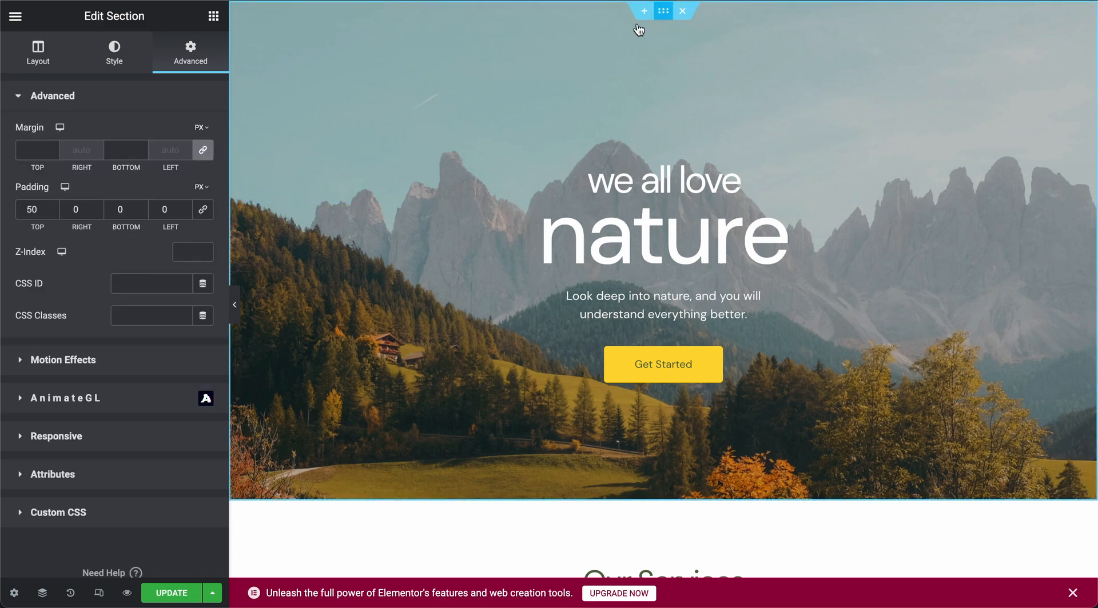
{"action": "left_click", "coordinate": [189, 401]}
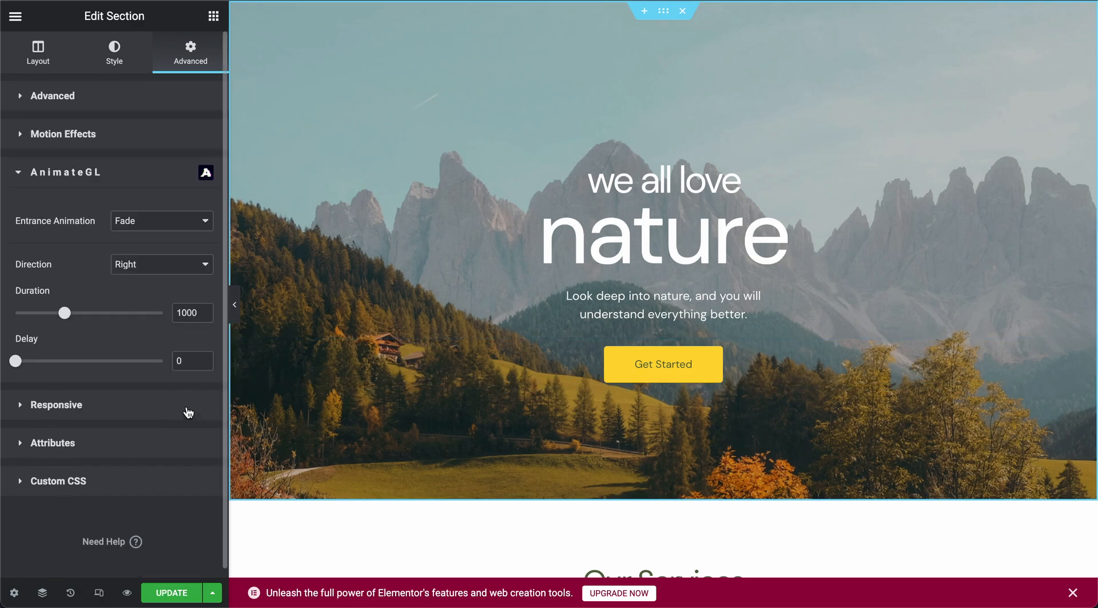
{"action": "left_click", "coordinate": [182, 269]}
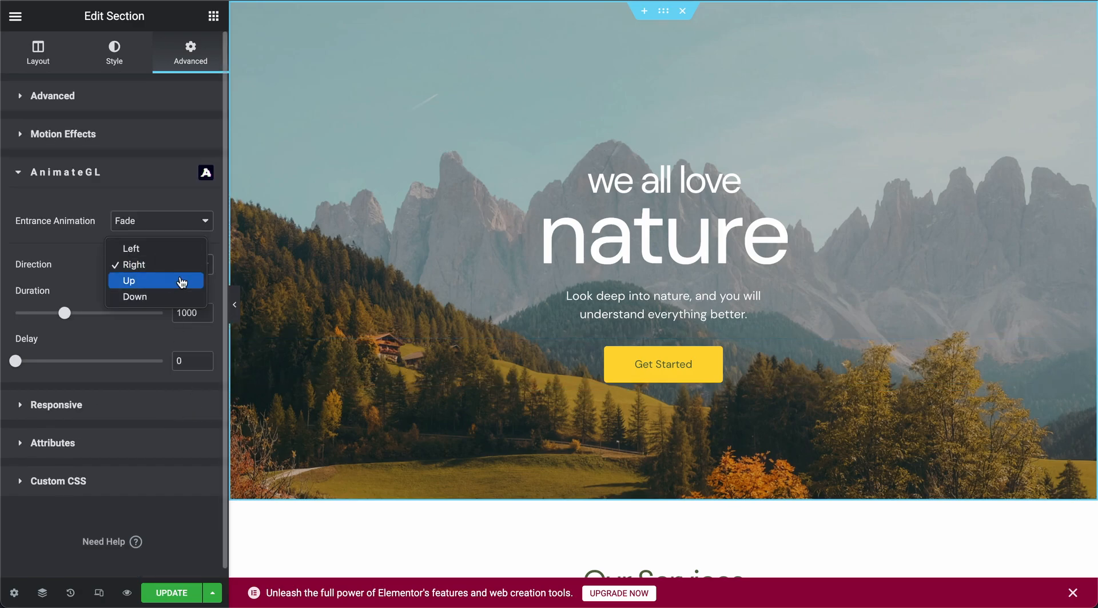
{"action": "left_click", "coordinate": [181, 297]}
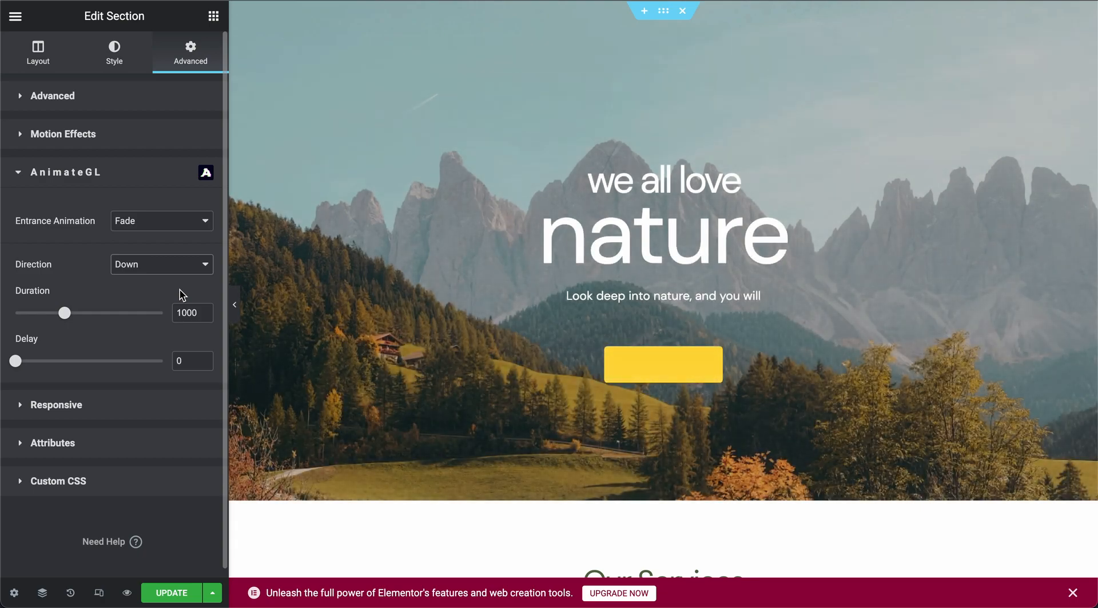
{"action": "left_click", "coordinate": [144, 314]}
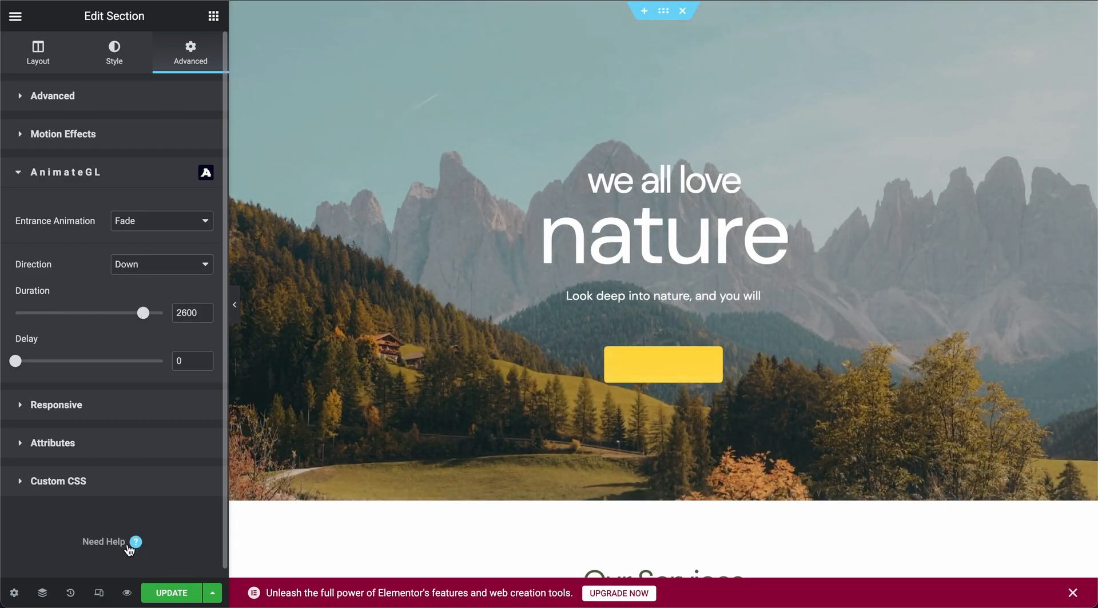
- Update the page and check the hero section's entrance animation in the page preview
{"action": "left_click", "coordinate": [167, 595]}
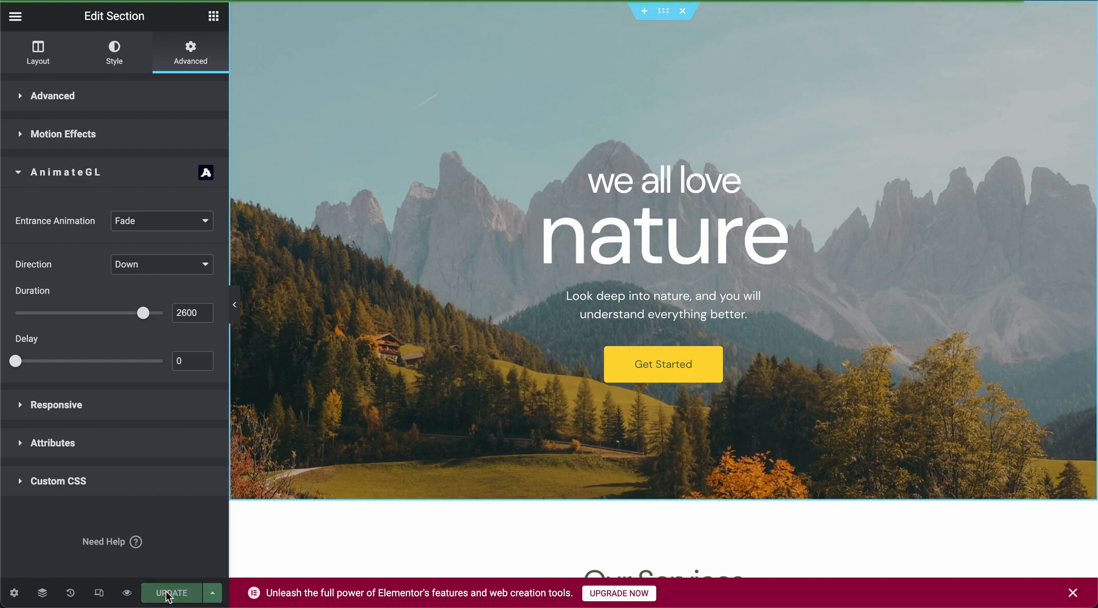
{"action": "left_click", "coordinate": [127, 594]}
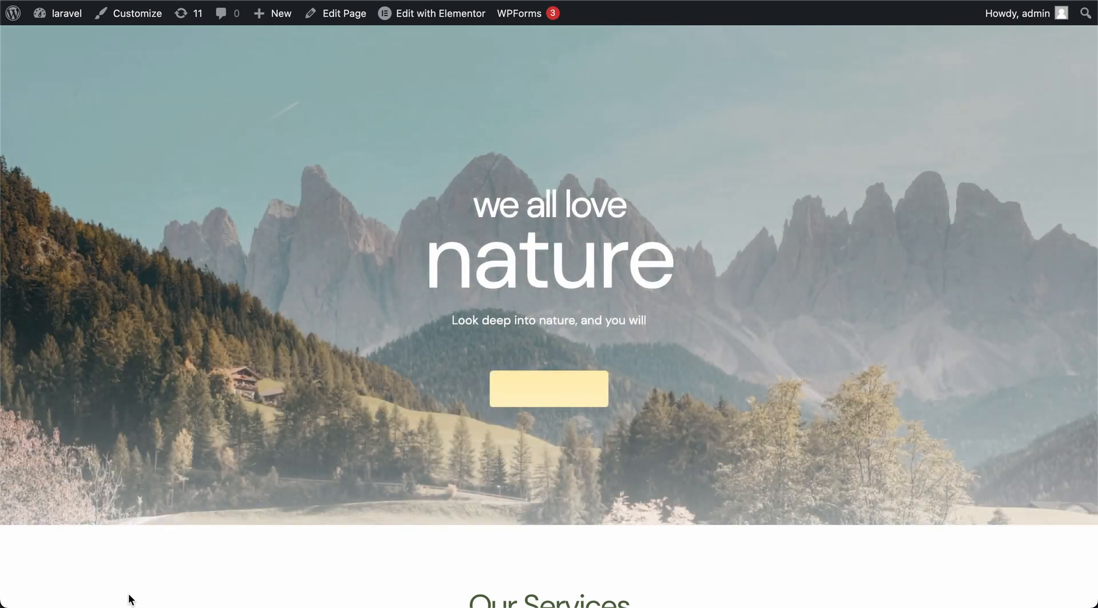
{"action": "scroll", "coordinate": [384, 338], "scroll_direction": "down", "scroll_amount": 9}
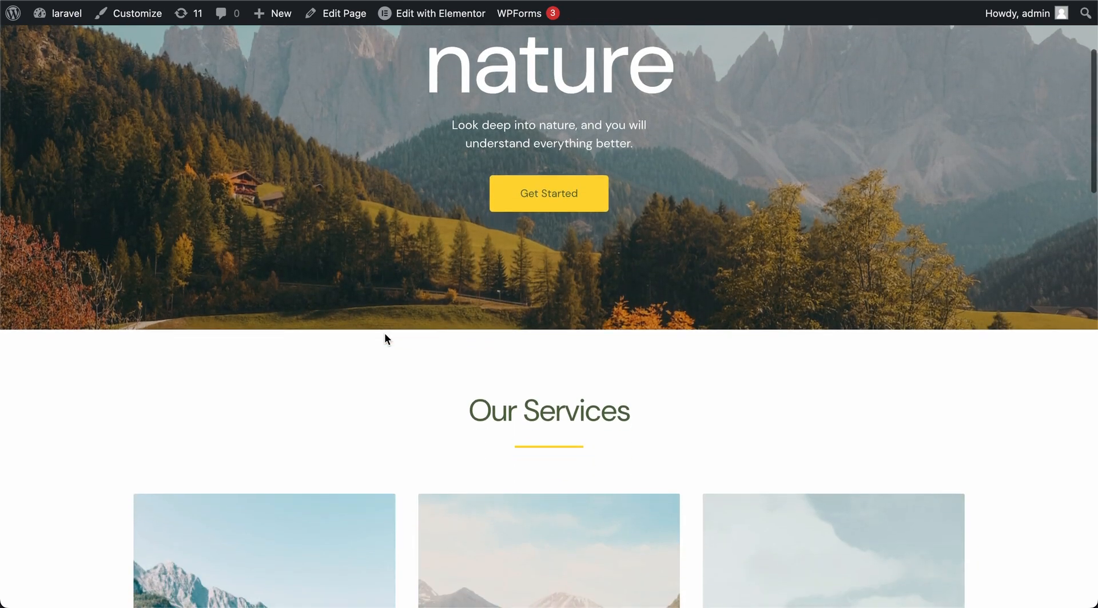
{"action": "scroll", "coordinate": [384, 338], "scroll_direction": "down", "scroll_amount": 4}
{"action": "scroll", "coordinate": [384, 338], "scroll_direction": "up", "scroll_amount": 12}
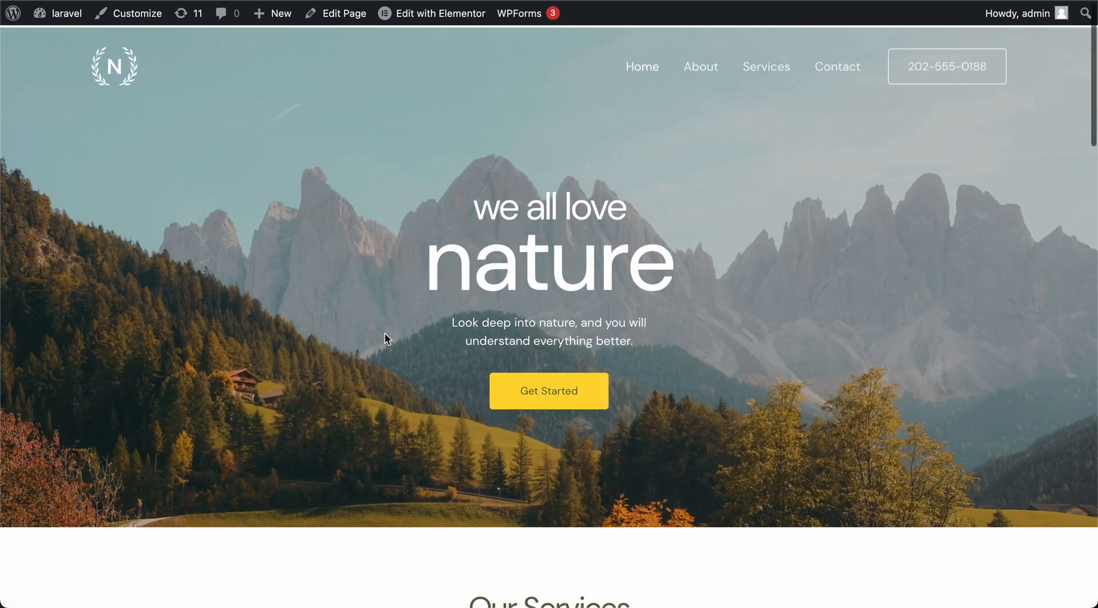
{"action": "key", "text": "super+w"}
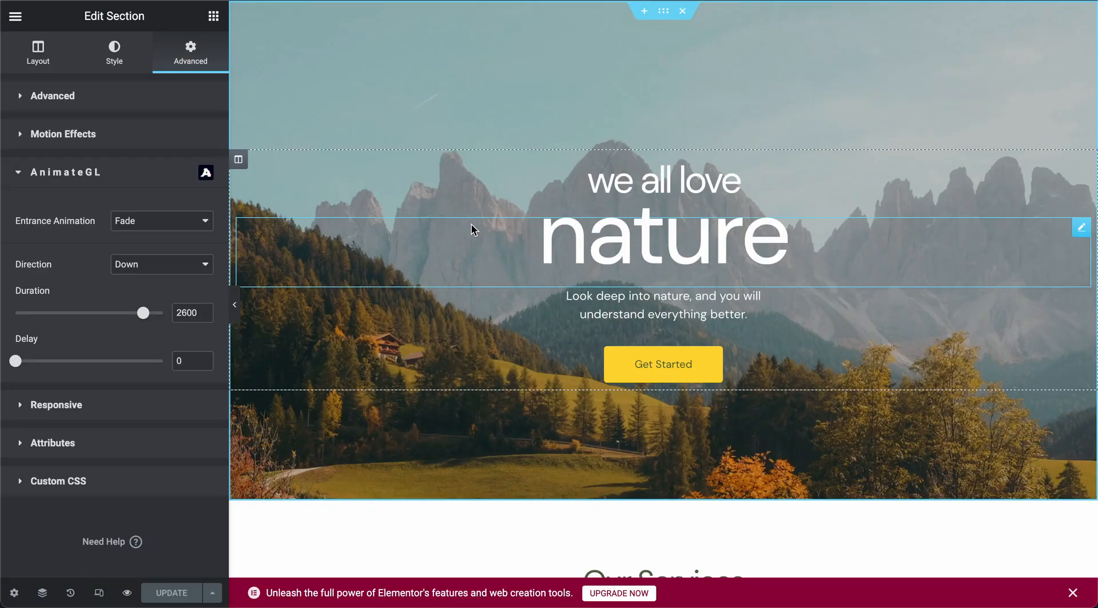
{"action": "scroll", "coordinate": [458, 252], "scroll_direction": "down", "scroll_amount": 5}
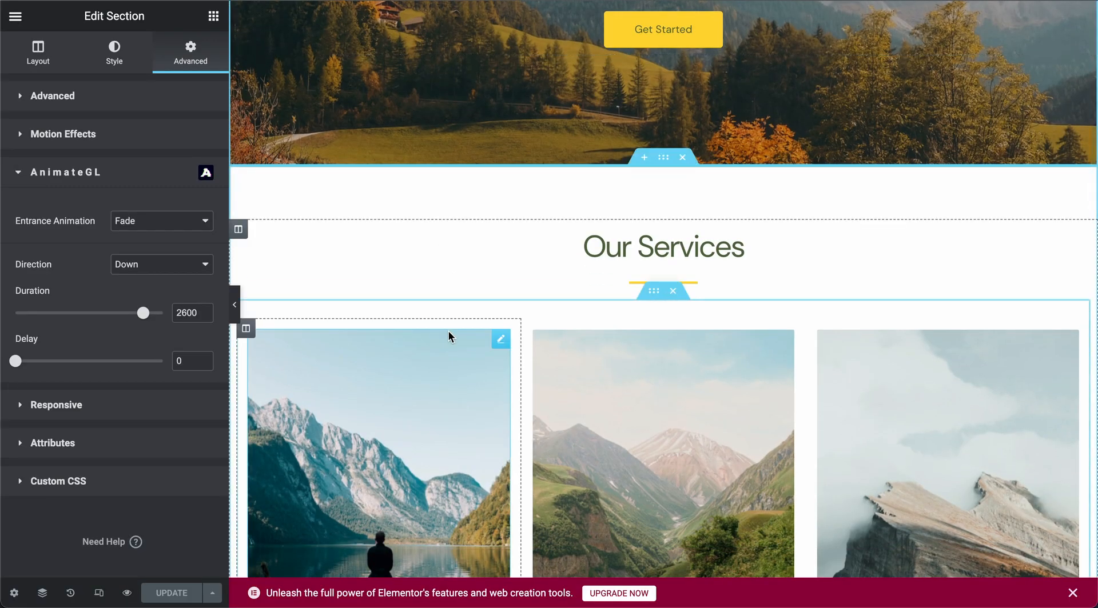
{"action": "left_click", "coordinate": [501, 339]}
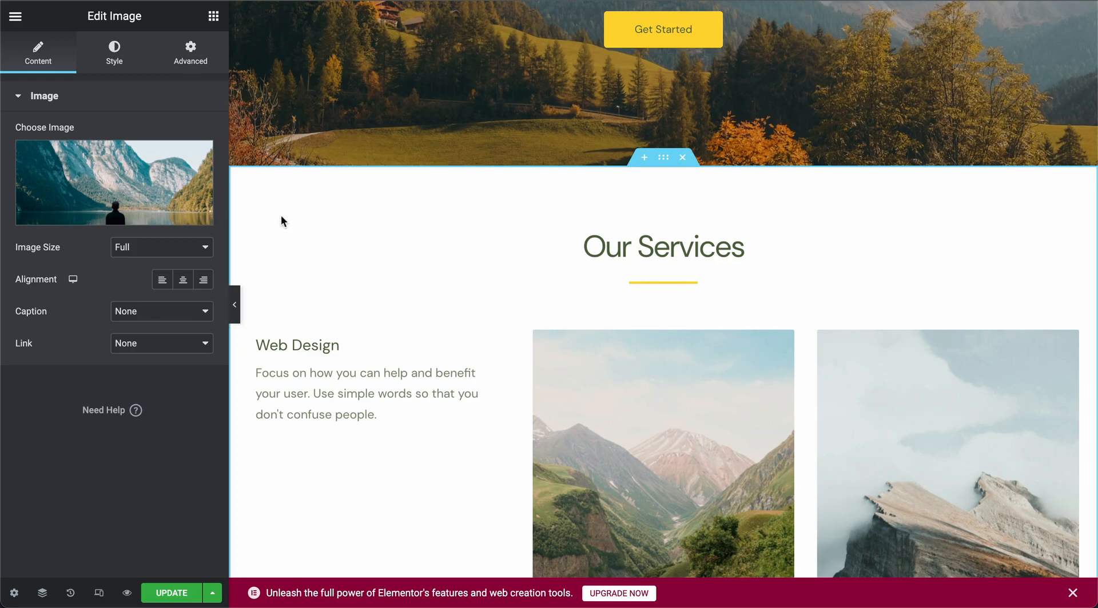
{"action": "scroll", "coordinate": [330, 300], "scroll_direction": "down", "scroll_amount": 2}
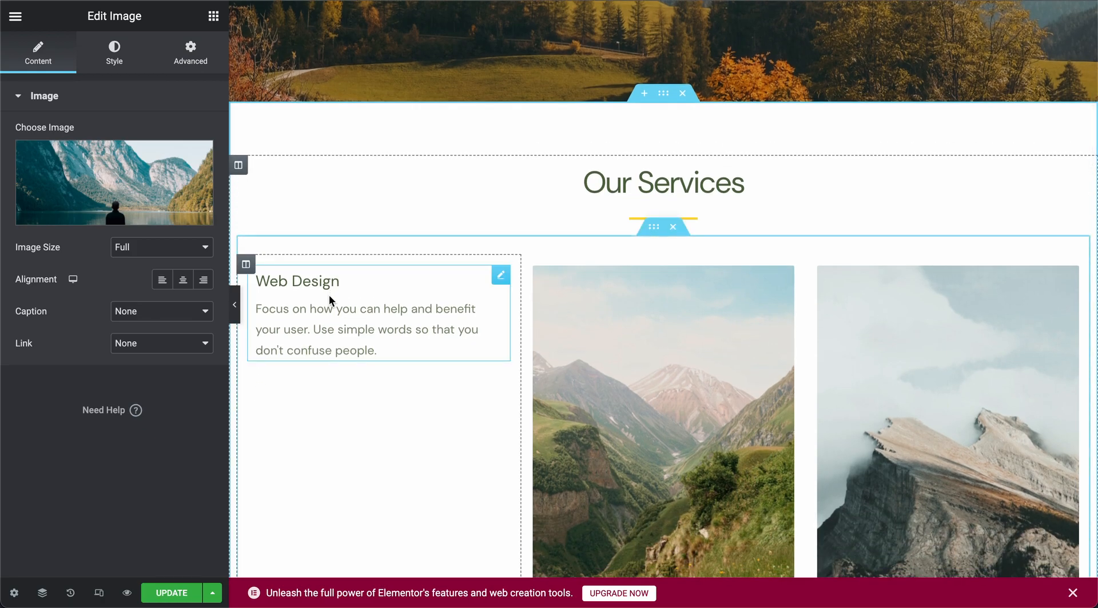
{"action": "key", "text": "super+z"}
{"action": "scroll", "coordinate": [426, 288], "scroll_direction": "up", "scroll_amount": 7}
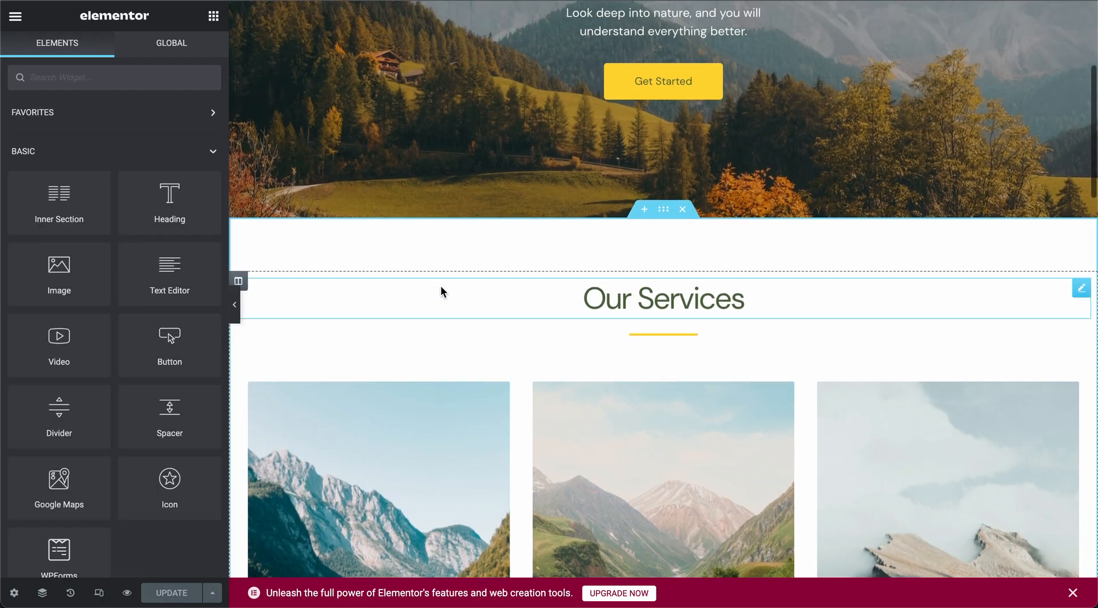
- Apply the AnimateGL Fade entrance animation to the Web Design service image
{"action": "scroll", "coordinate": [490, 384], "scroll_direction": "down", "scroll_amount": 4}
{"action": "left_click", "coordinate": [502, 425]}
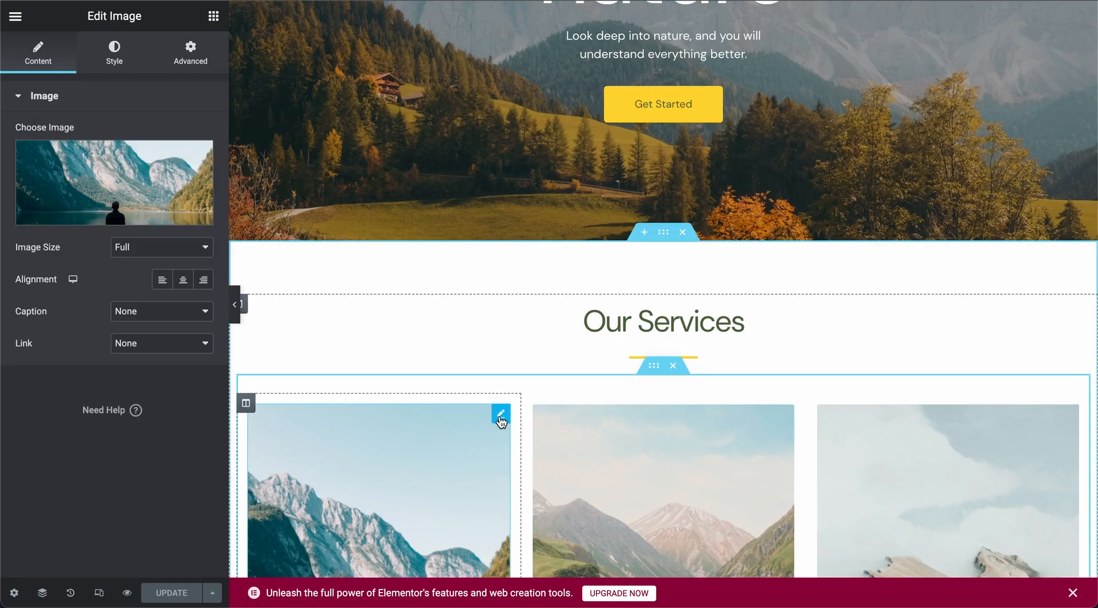
{"action": "left_click", "coordinate": [183, 63]}
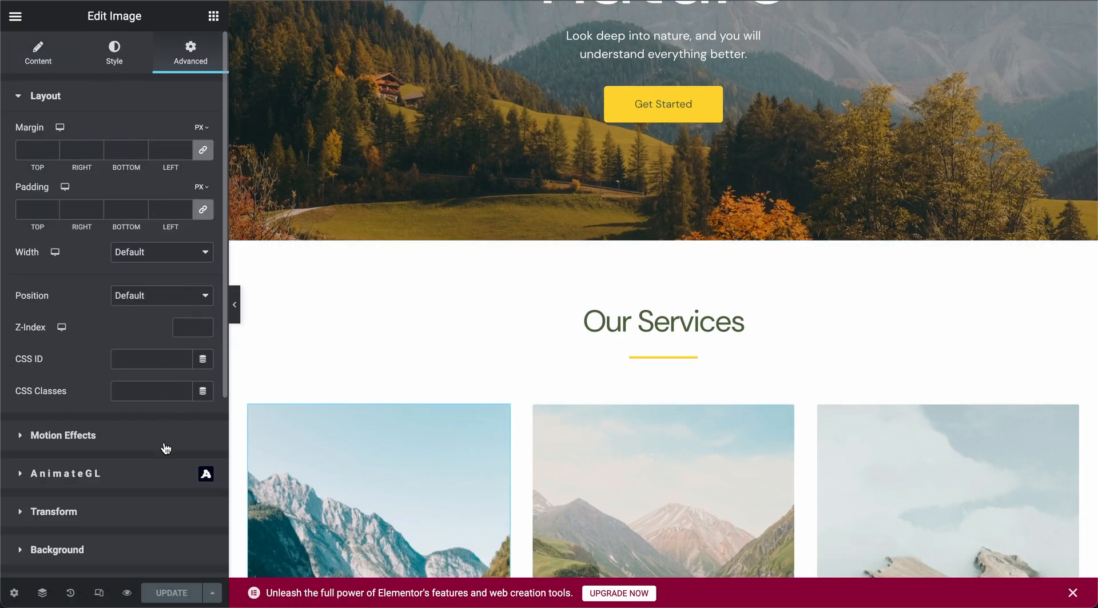
{"action": "left_click", "coordinate": [167, 470]}
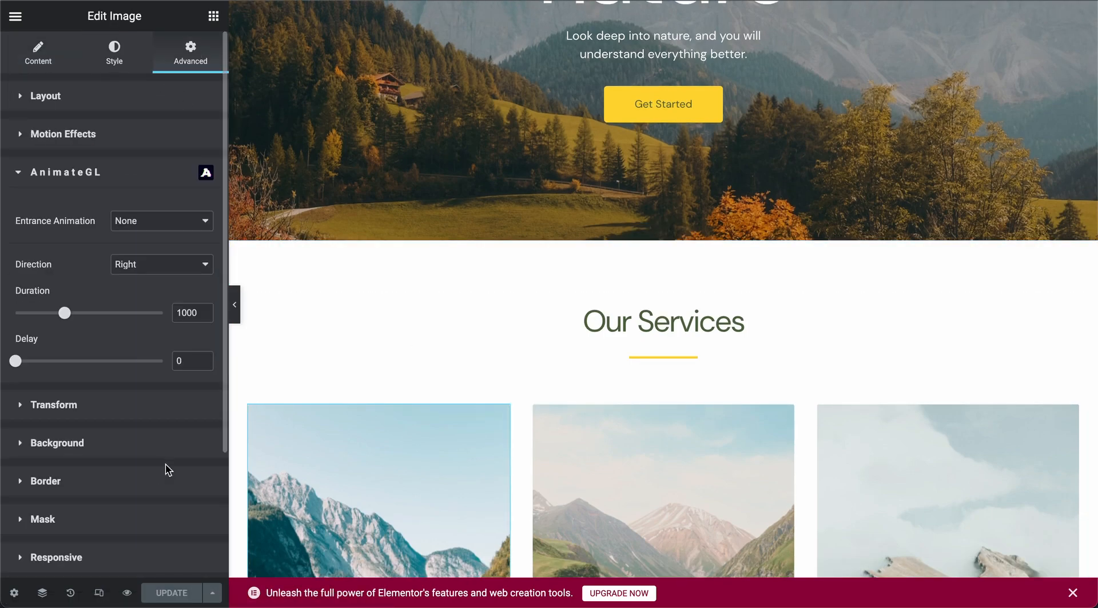
{"action": "left_click", "coordinate": [186, 222]}
{"action": "left_click", "coordinate": [184, 236]}
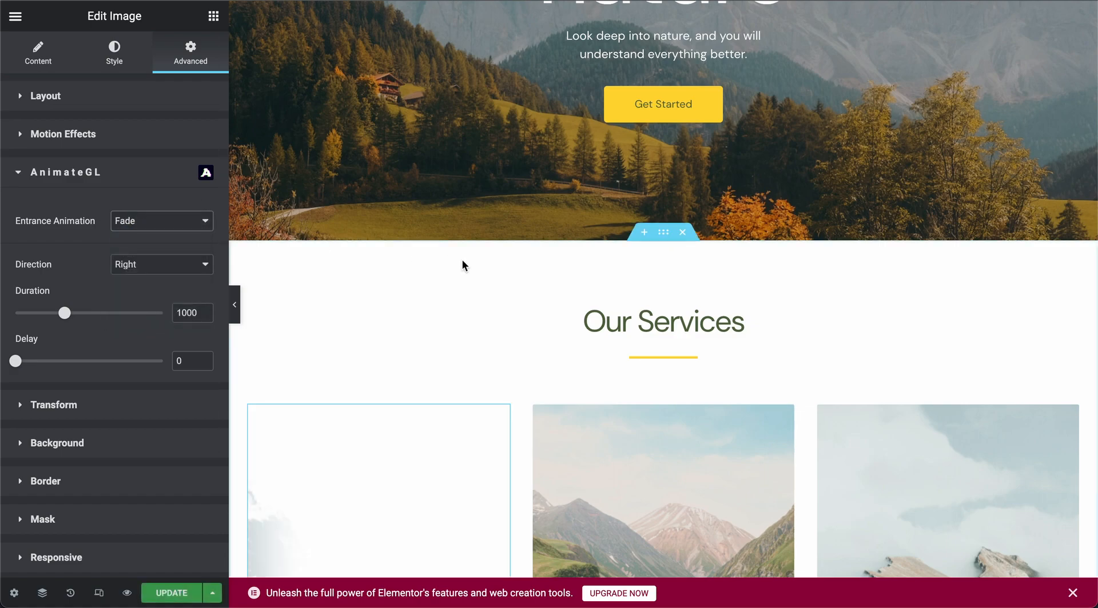
- Apply the AnimateGL Fade entrance animation to the Graphic Design service image
{"action": "scroll", "coordinate": [461, 266], "scroll_direction": "down", "scroll_amount": 2}
{"action": "scroll", "coordinate": [463, 265], "scroll_direction": "down", "scroll_amount": 5}
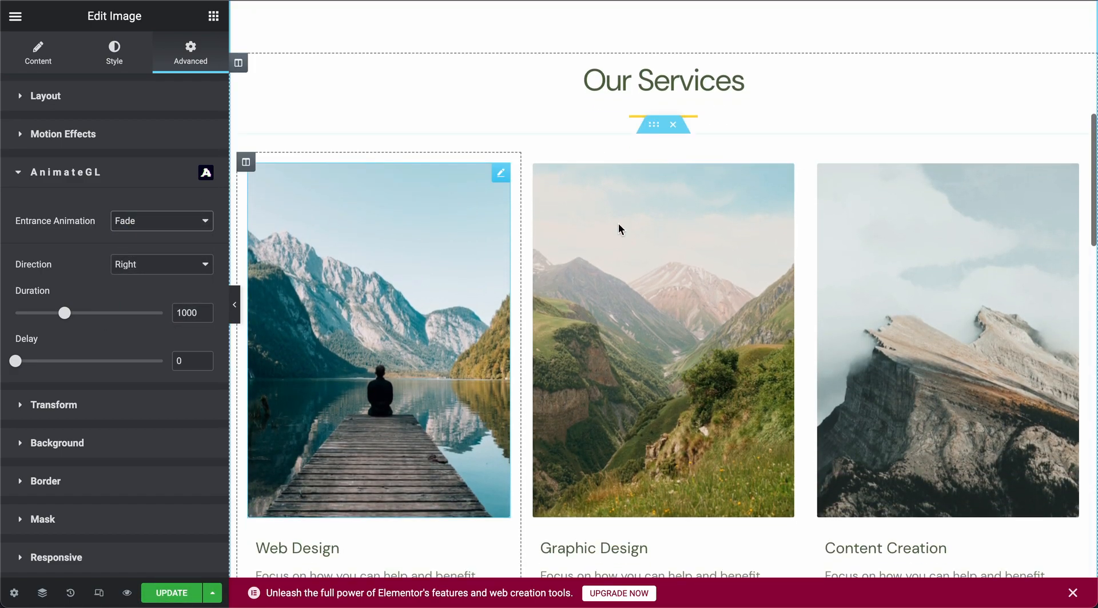
{"action": "left_click", "coordinate": [785, 173]}
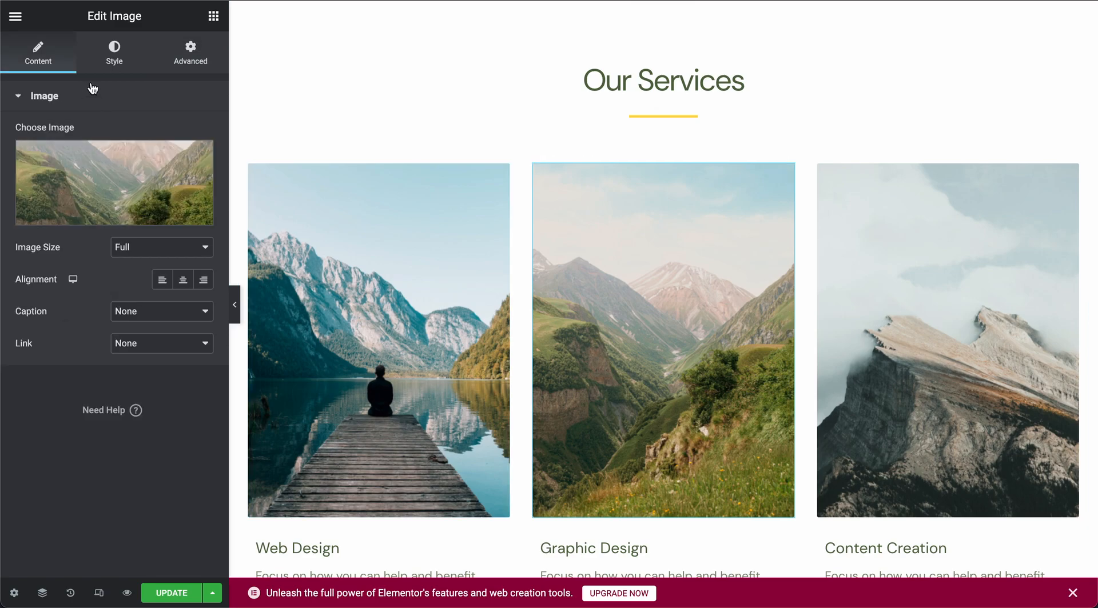
{"action": "left_click", "coordinate": [177, 62]}
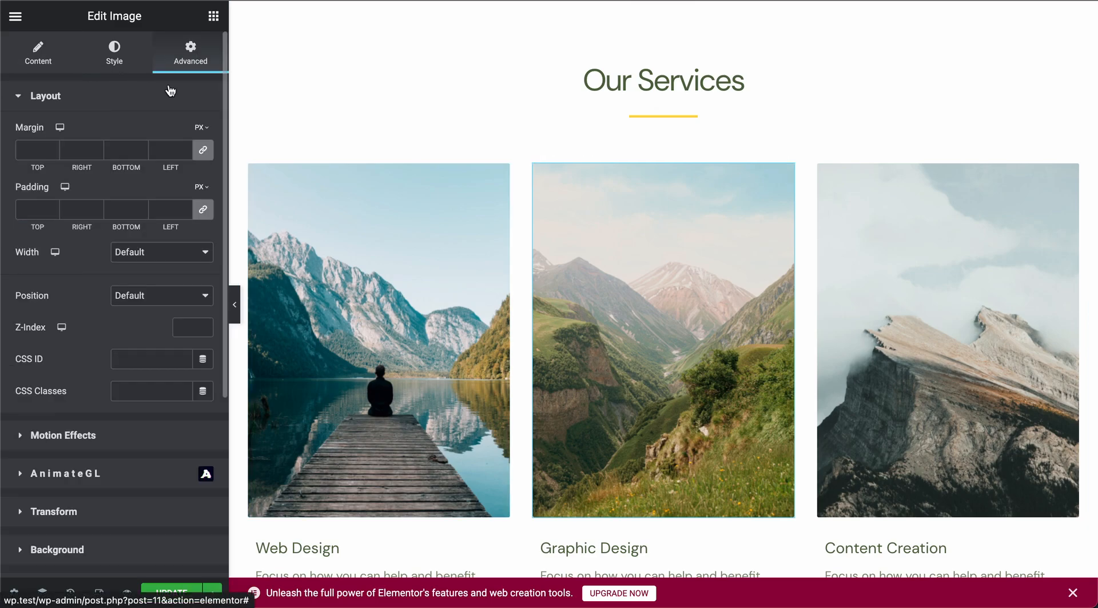
{"action": "left_click", "coordinate": [166, 464]}
{"action": "left_click", "coordinate": [189, 224]}
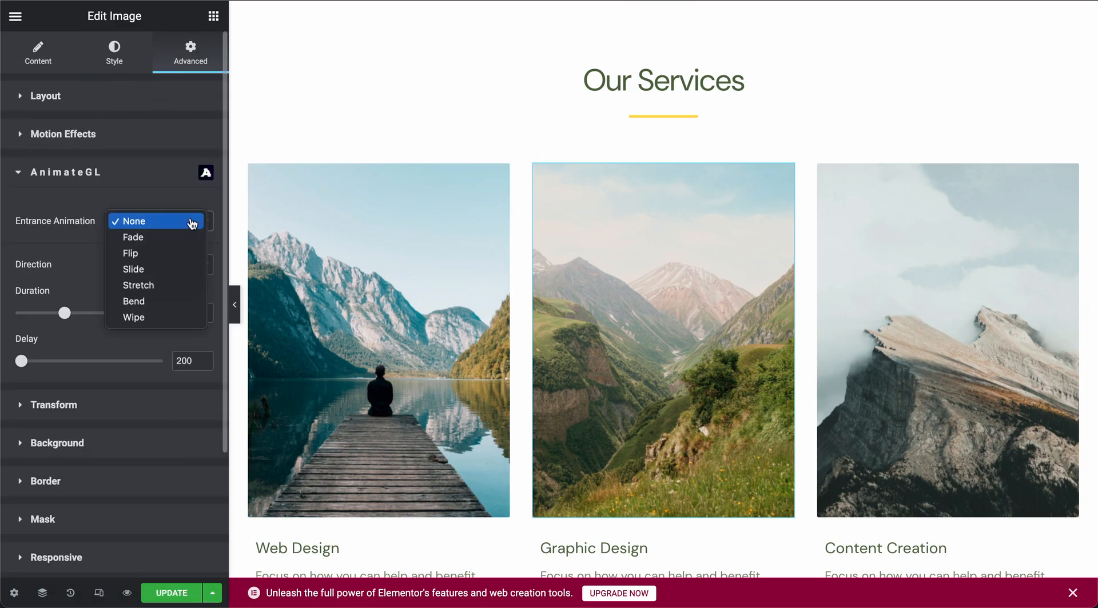
{"action": "left_click", "coordinate": [188, 235]}
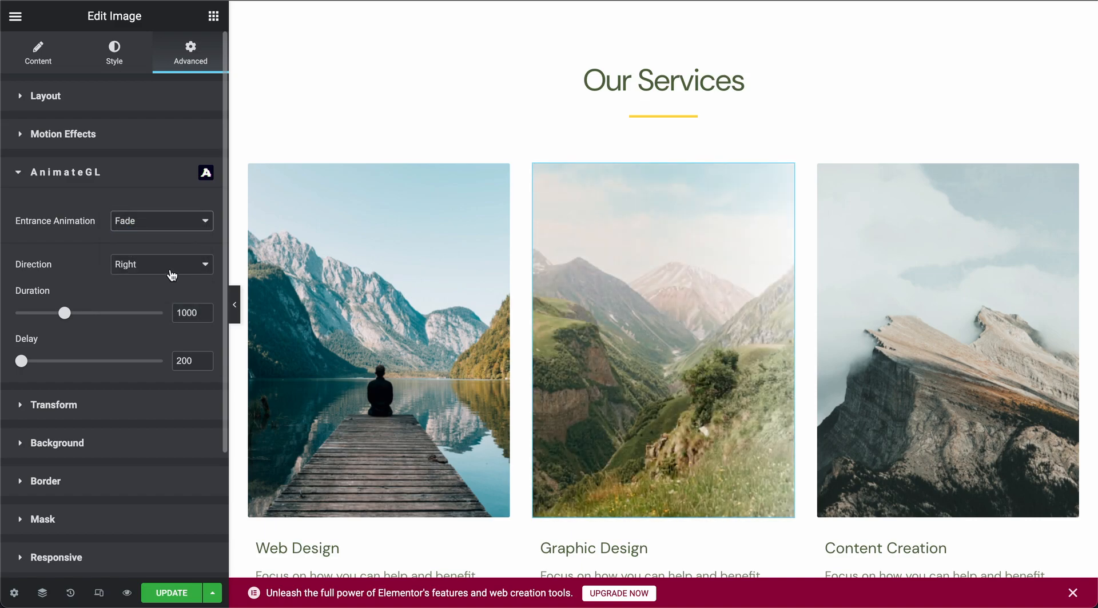
- Set the Graphic Design image's AnimateGL direction to Down and its delay to 300
{"action": "left_click", "coordinate": [171, 274]}
{"action": "left_click", "coordinate": [162, 297]}
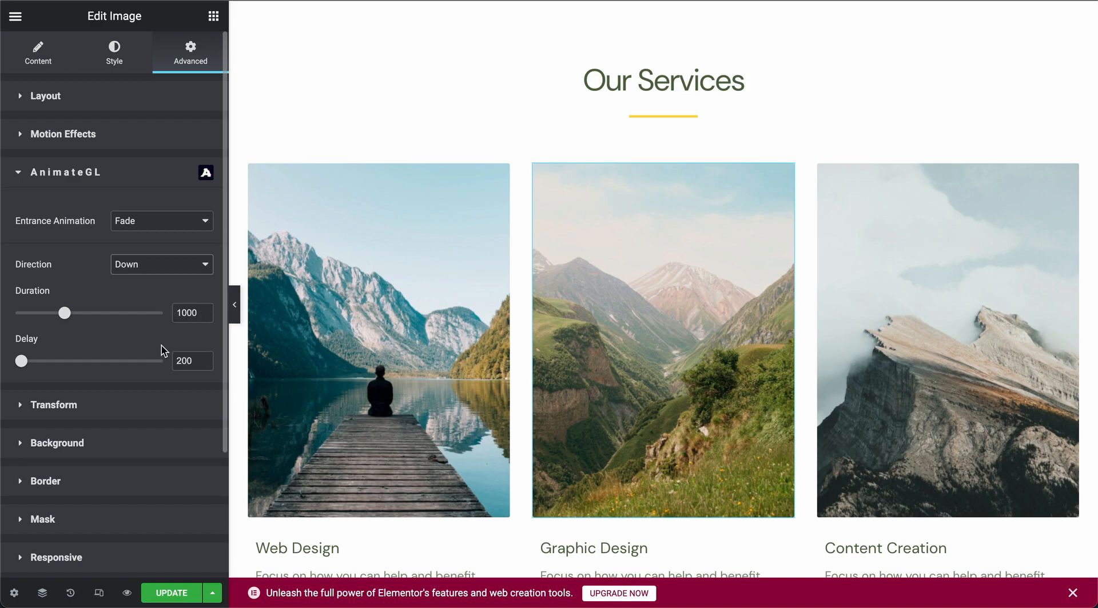
{"action": "left_click", "coordinate": [184, 361]}
{"action": "type", "text": "30"}
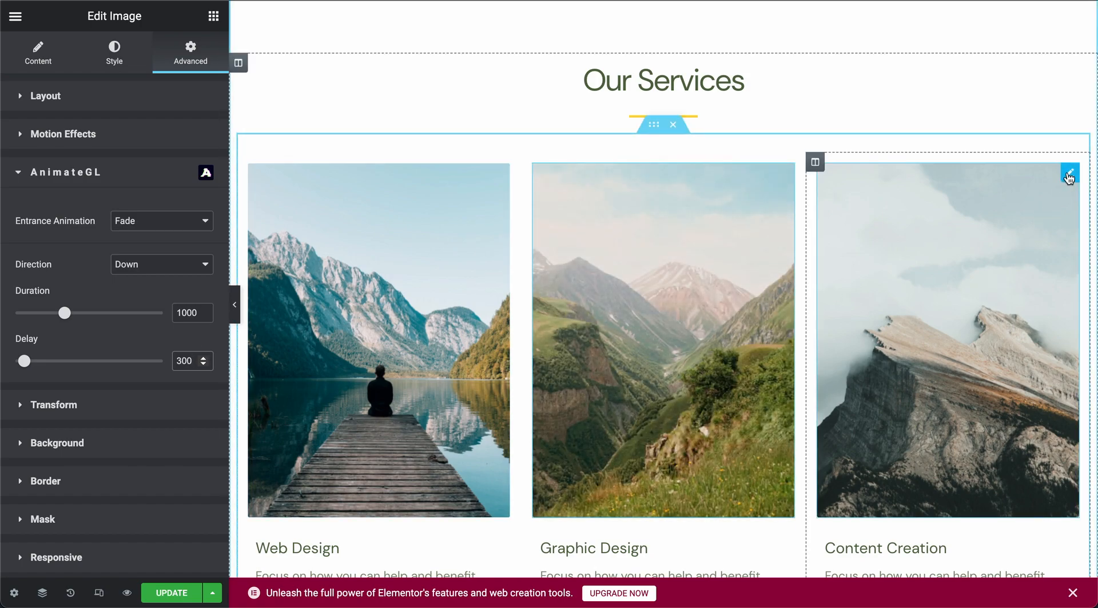
- Apply the AnimateGL Fade entrance animation to the Content Creation service image
{"action": "left_click", "coordinate": [1069, 176]}
{"action": "left_click", "coordinate": [193, 66]}
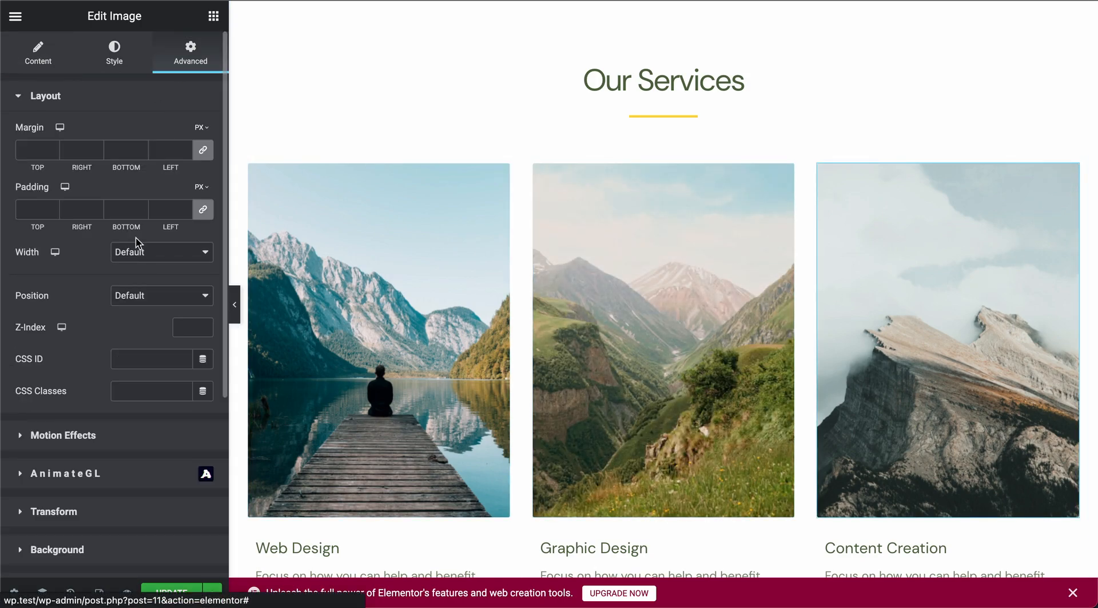
{"action": "left_click", "coordinate": [147, 475]}
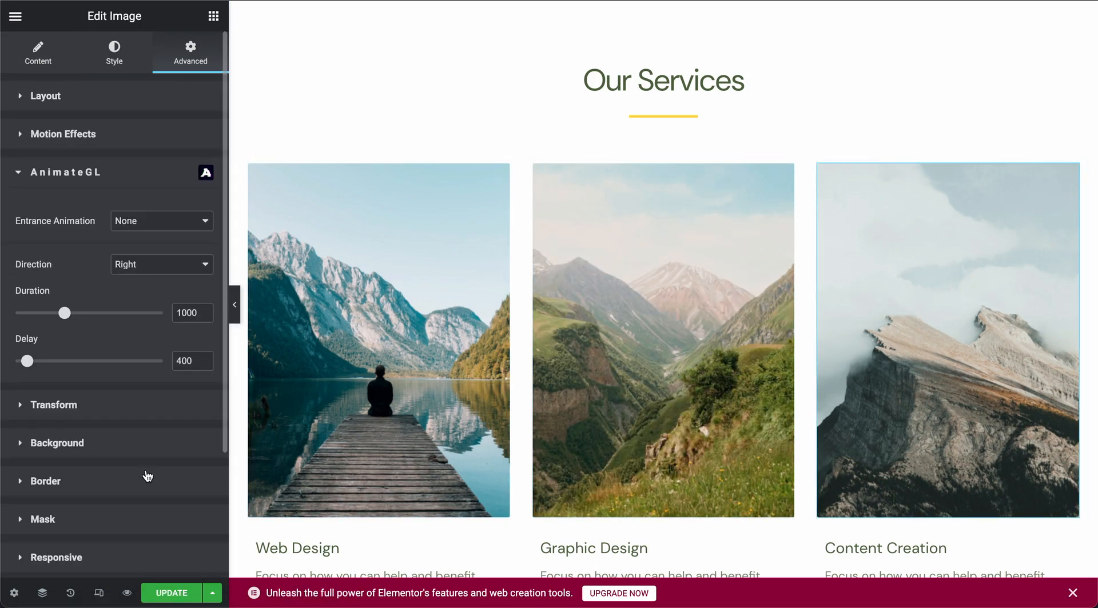
{"action": "left_click", "coordinate": [182, 230]}
{"action": "left_click", "coordinate": [179, 238]}
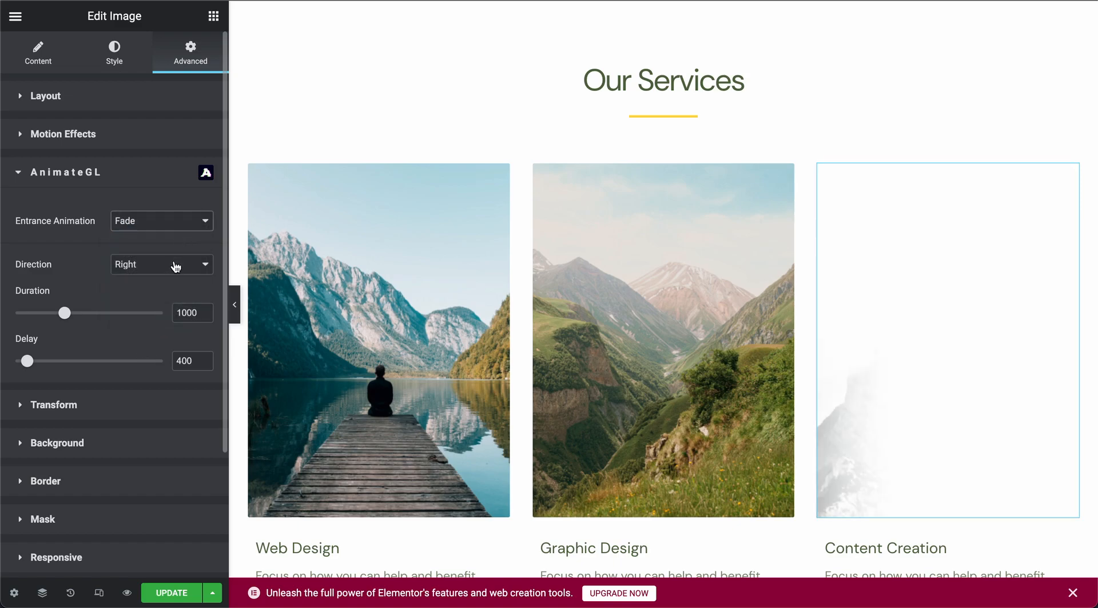
- Set the Content Creation image's AnimateGL direction to Left and its delay to 600
{"action": "left_click", "coordinate": [176, 266]}
{"action": "left_click", "coordinate": [172, 248]}
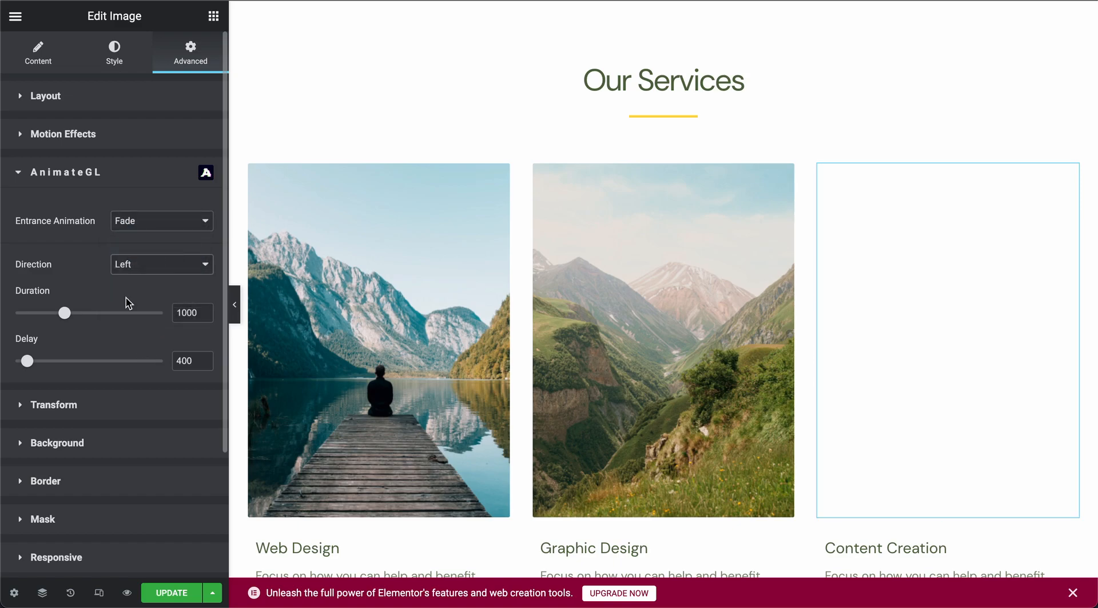
{"action": "double_click", "coordinate": [184, 362]}
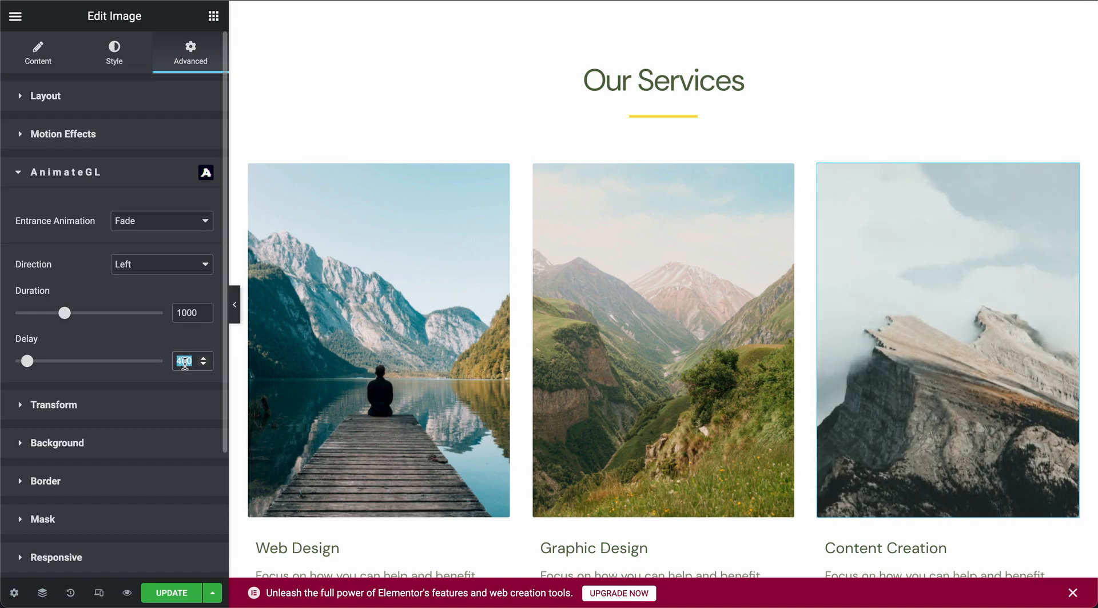
{"action": "type", "text": "600"}
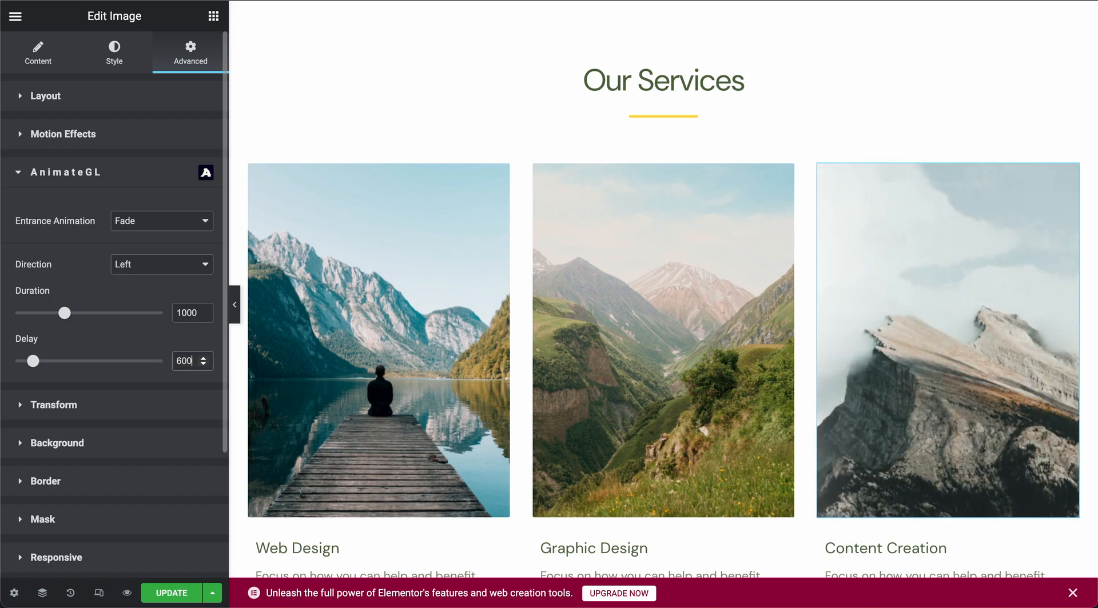
- Update the page and check the service images' entrance animations in the page preview
{"action": "left_click", "coordinate": [180, 598]}
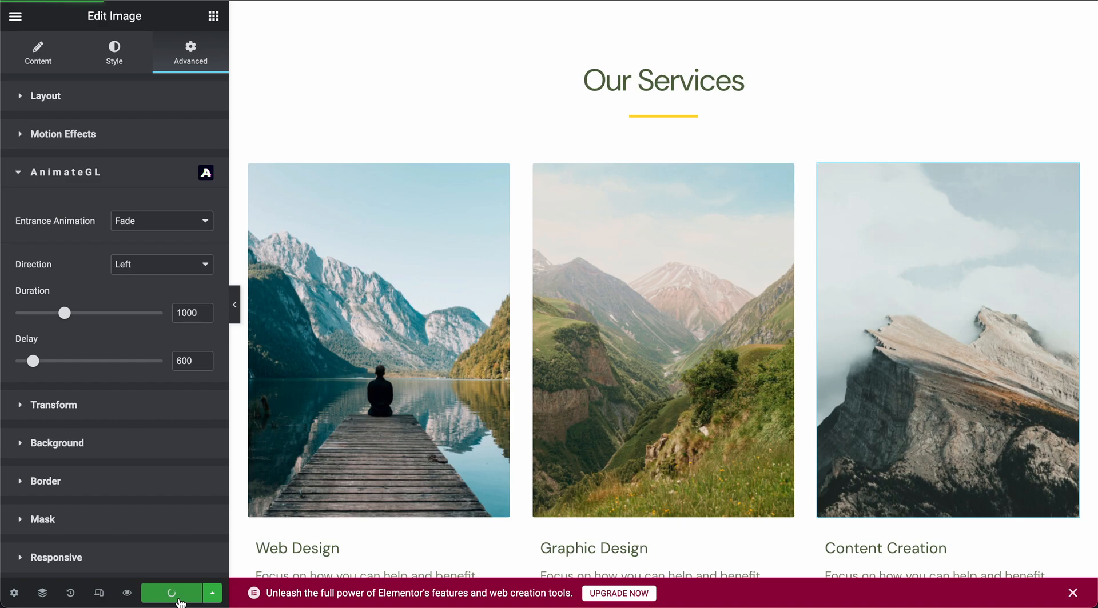
{"action": "left_click", "coordinate": [128, 595]}
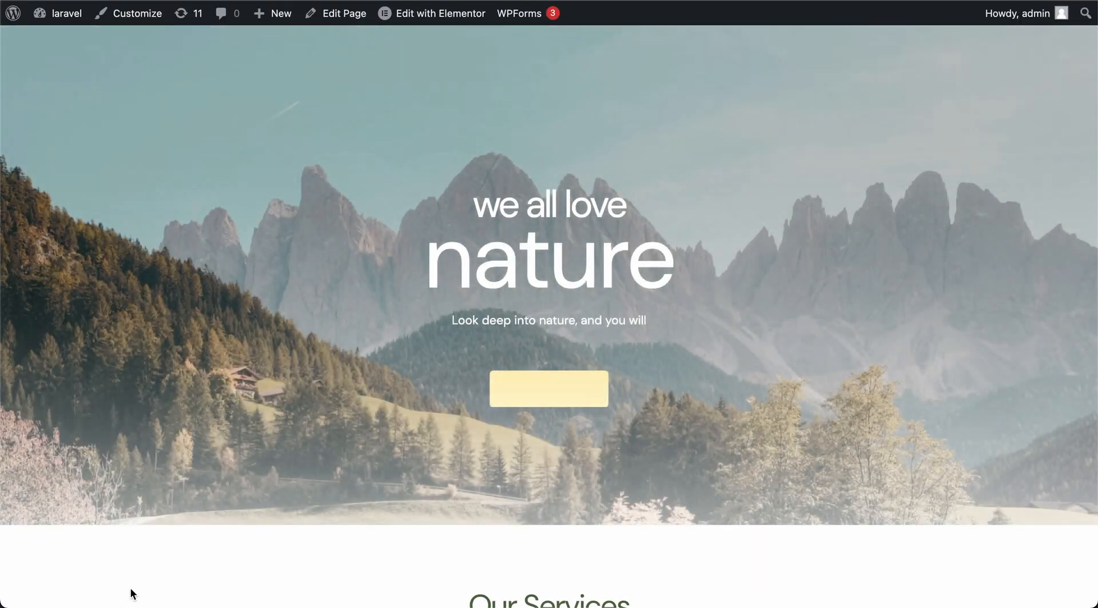
{"action": "scroll", "coordinate": [393, 221], "scroll_direction": "down", "scroll_amount": 5}
{"action": "scroll", "coordinate": [393, 221], "scroll_direction": "down", "scroll_amount": 5}
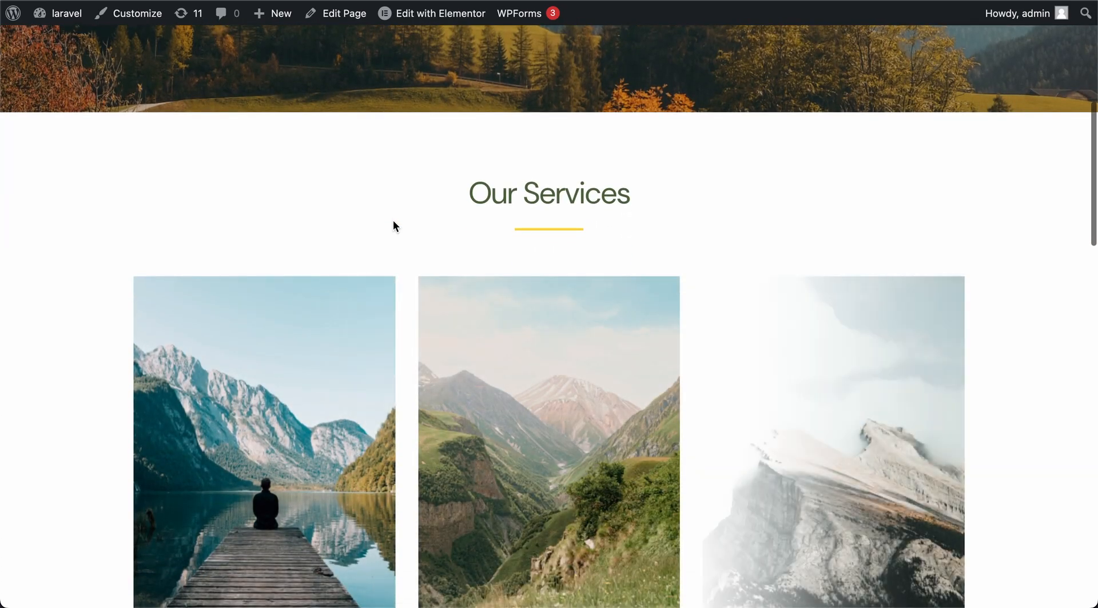
{"action": "scroll", "coordinate": [393, 221], "scroll_direction": "down", "scroll_amount": 15}
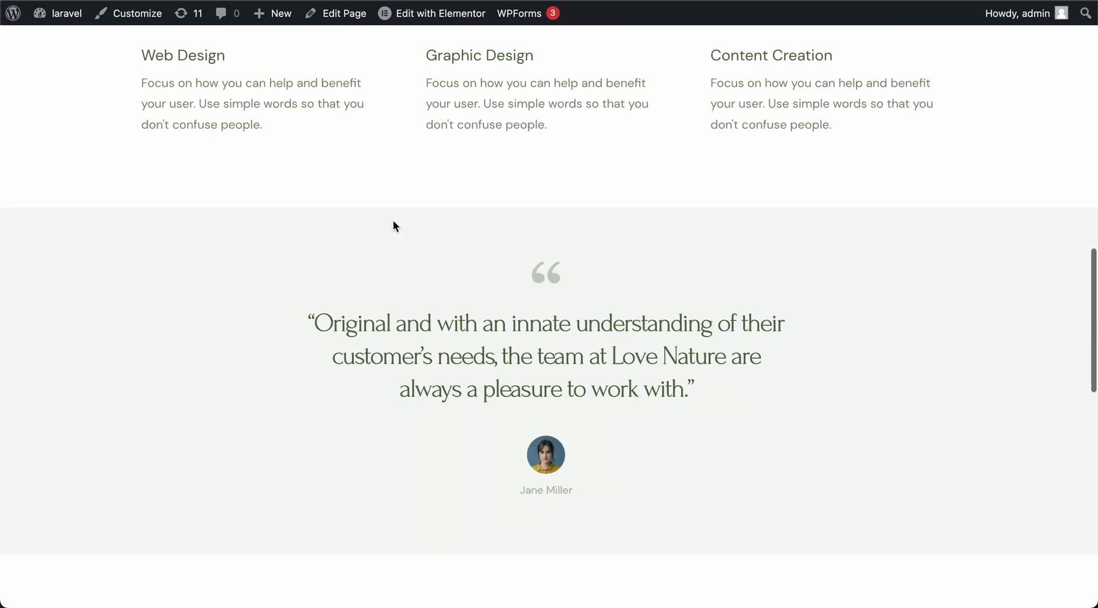
{"action": "scroll", "coordinate": [392, 221], "scroll_direction": "down", "scroll_amount": 8}
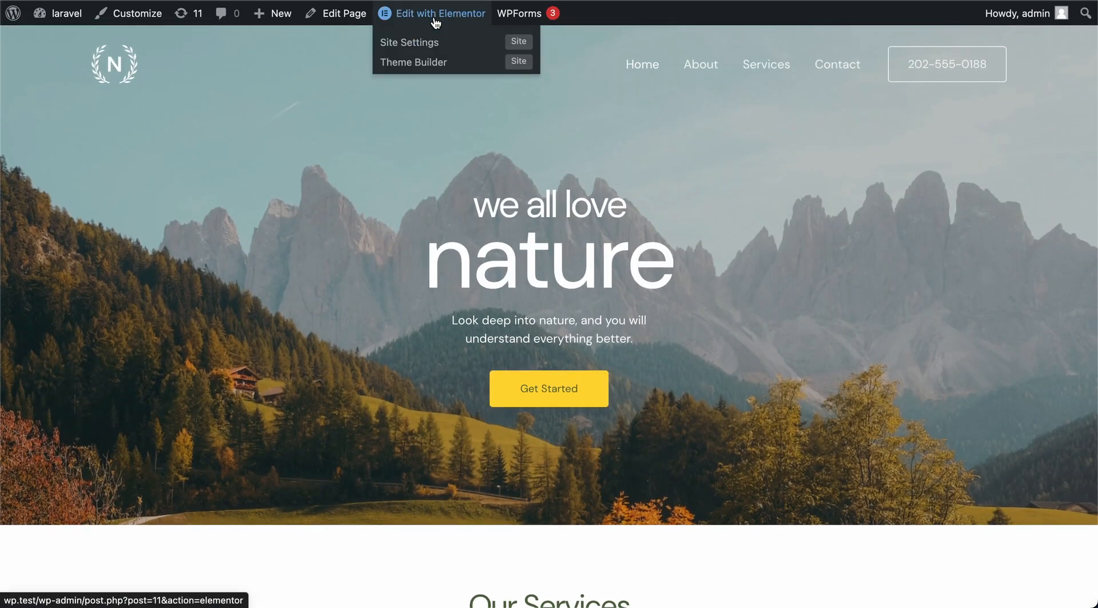
- Reopen the page in the Elementor editor and apply the AnimateGL Fade entrance animation to the whole "QUESTIONS?" section
{"action": "left_click", "coordinate": [412, 12]}
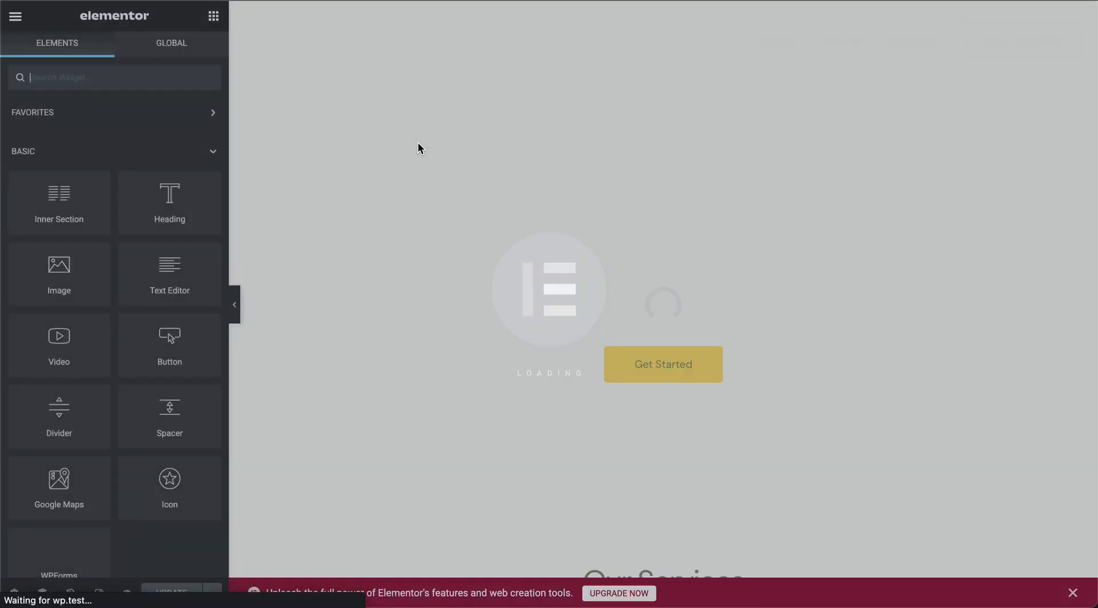
{"action": "scroll", "coordinate": [417, 148], "scroll_direction": "down", "scroll_amount": 10}
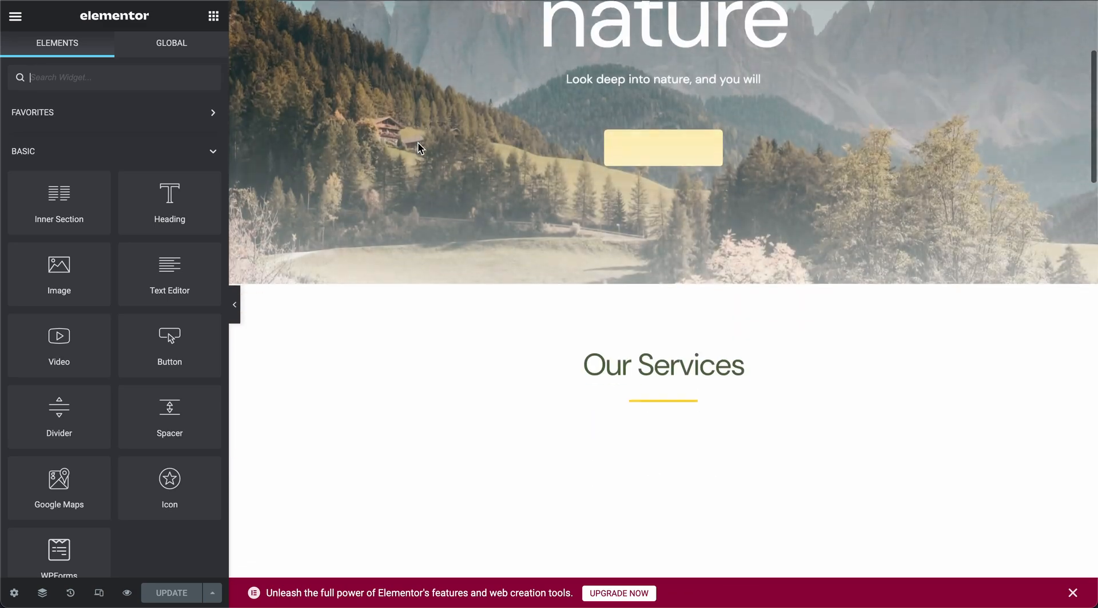
{"action": "scroll", "coordinate": [417, 148], "scroll_direction": "down", "scroll_amount": 10}
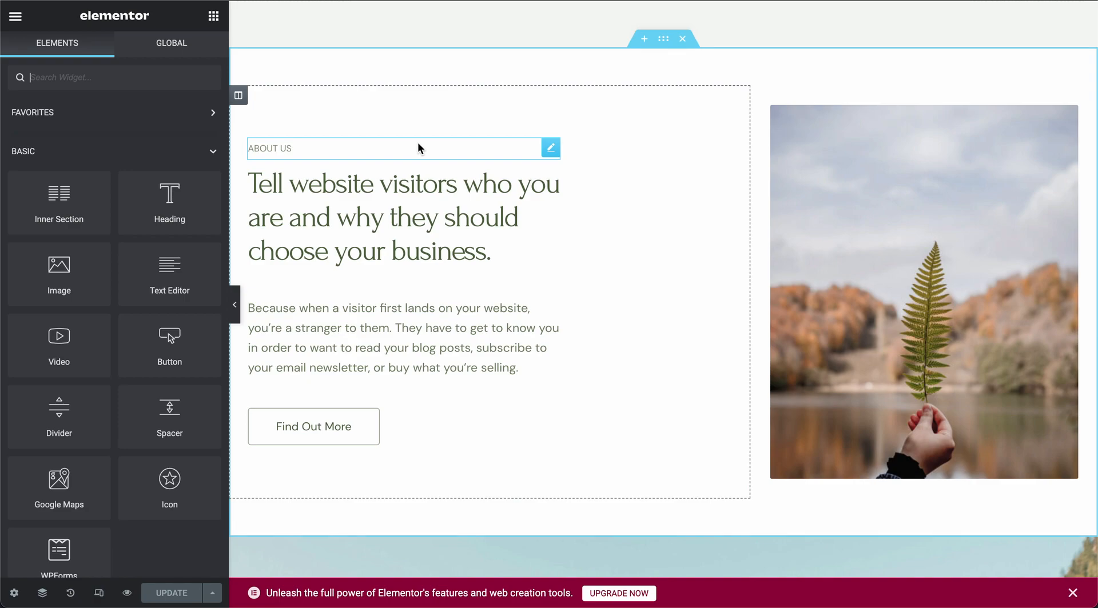
{"action": "scroll", "coordinate": [418, 144], "scroll_direction": "down", "scroll_amount": 5}
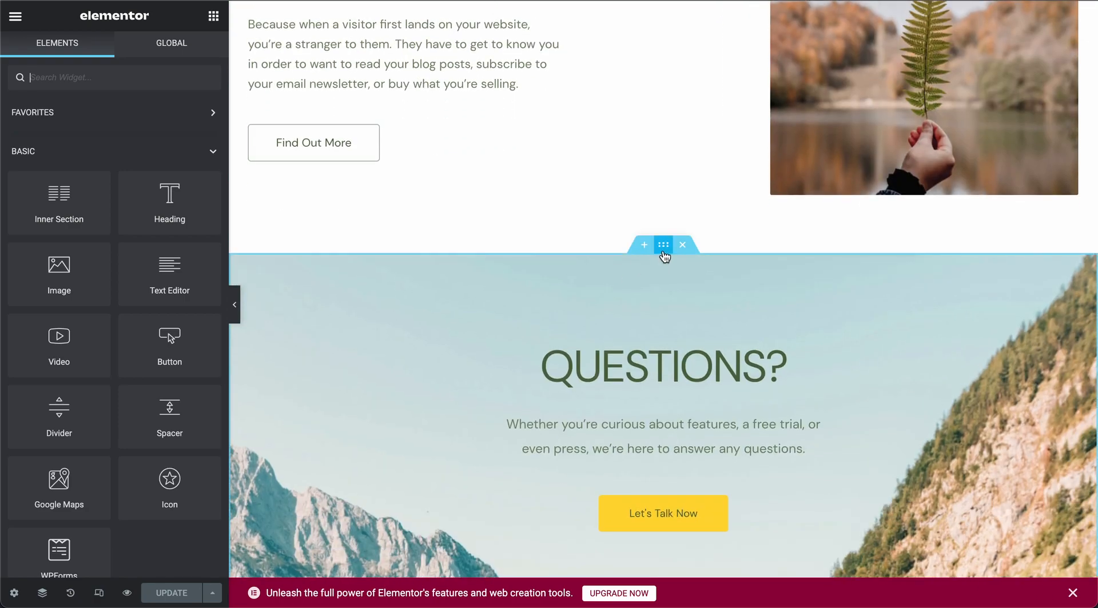
{"action": "left_click", "coordinate": [663, 246]}
{"action": "left_click", "coordinate": [191, 55]}
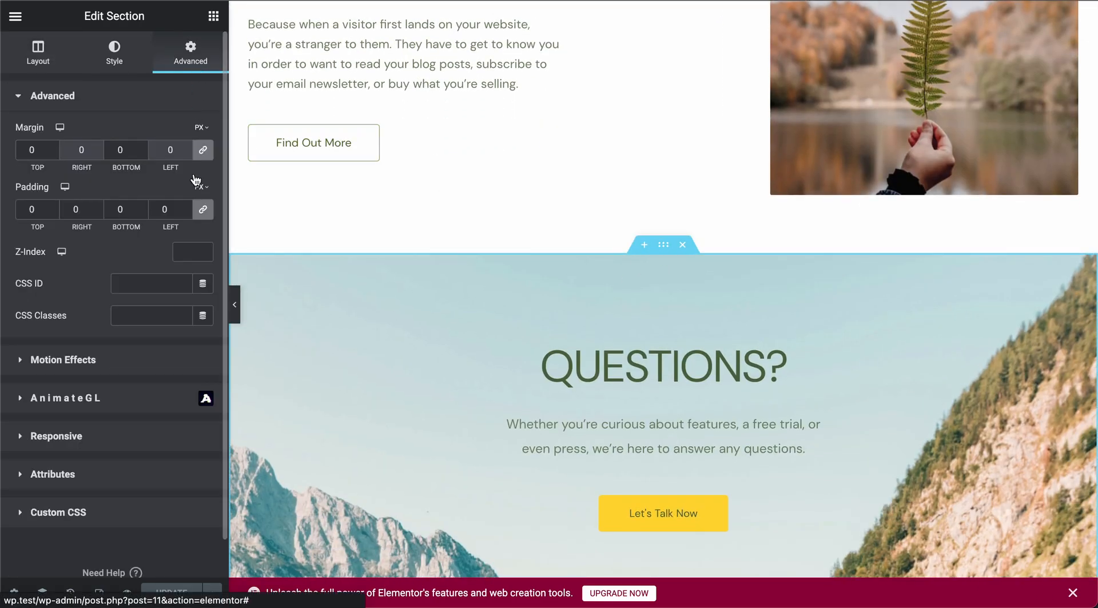
{"action": "left_click", "coordinate": [197, 399]}
{"action": "left_click", "coordinate": [165, 223]}
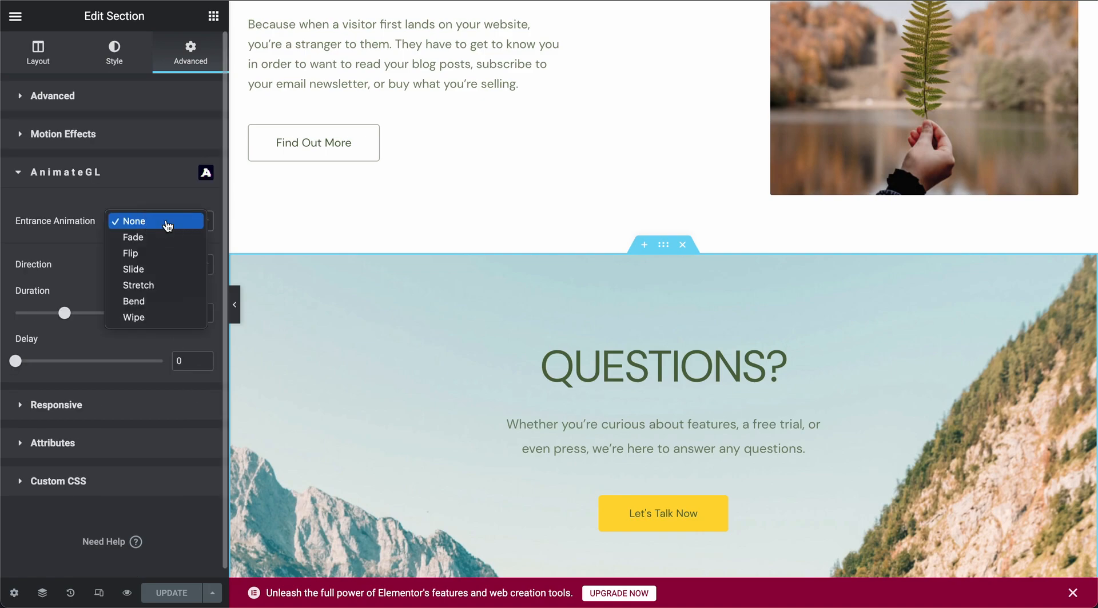
{"action": "left_click", "coordinate": [169, 236]}
- Set the "QUESTIONS?" section's AnimateGL duration to 2200 and its direction to Up
{"action": "scroll", "coordinate": [489, 203], "scroll_direction": "down", "scroll_amount": 3}
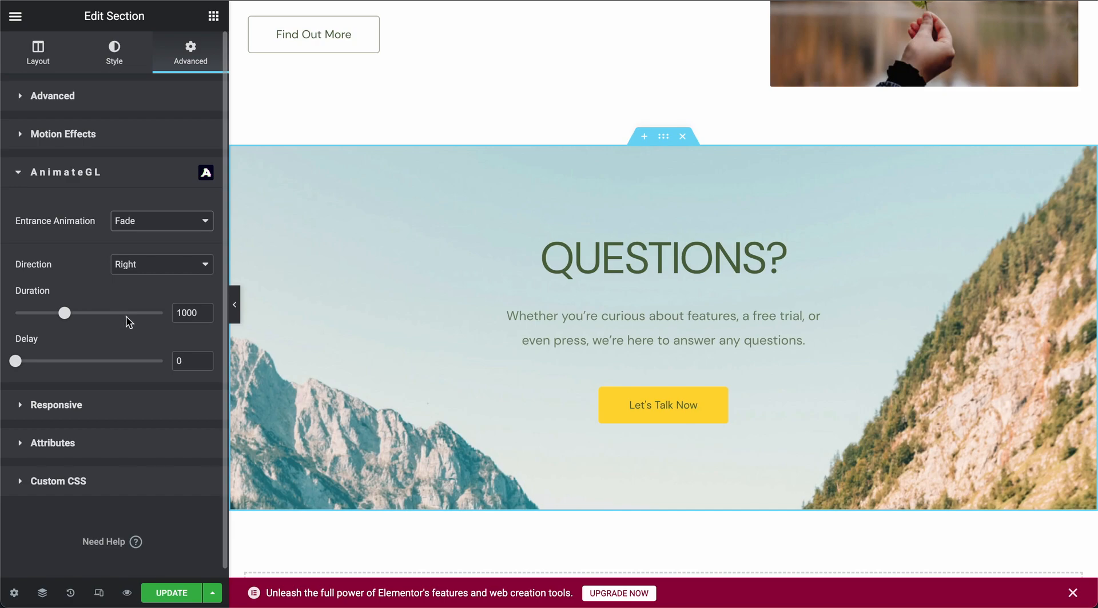
{"action": "left_click", "coordinate": [124, 313]}
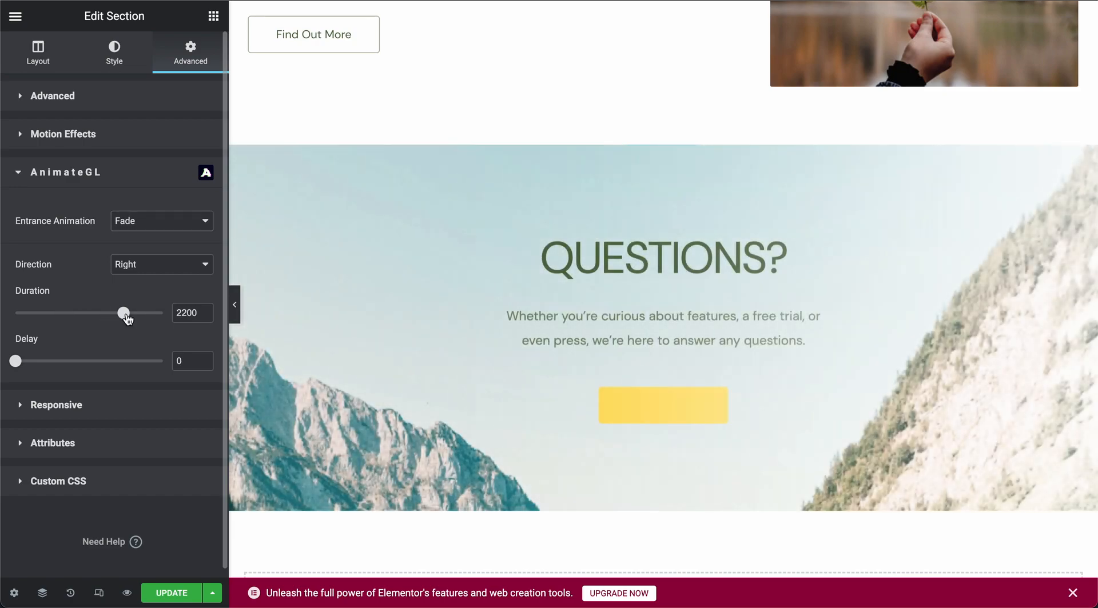
{"action": "left_click", "coordinate": [182, 266]}
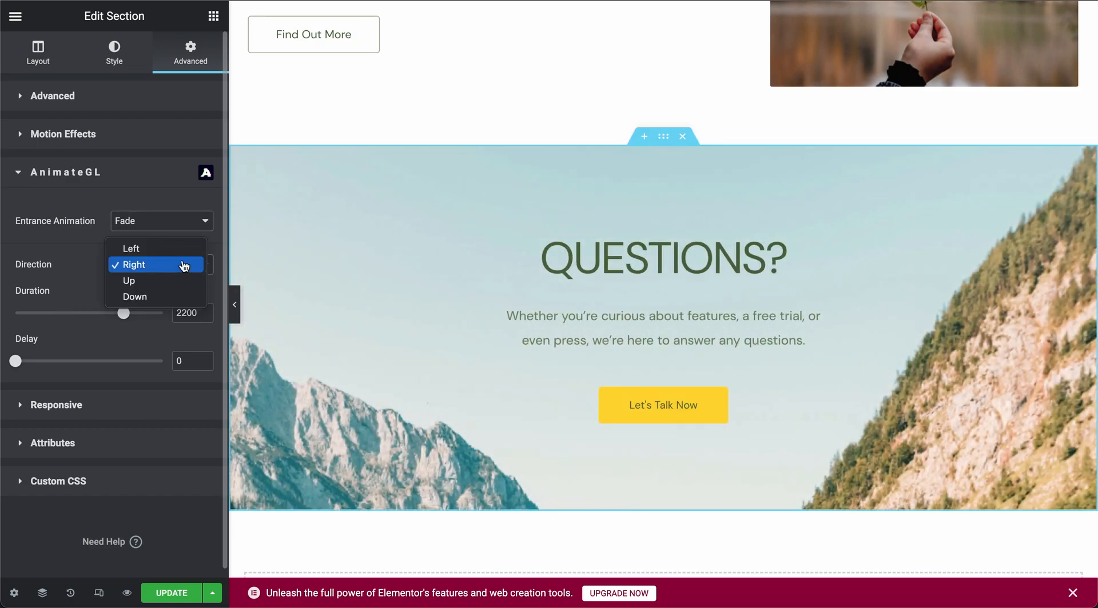
{"action": "left_click", "coordinate": [178, 282]}
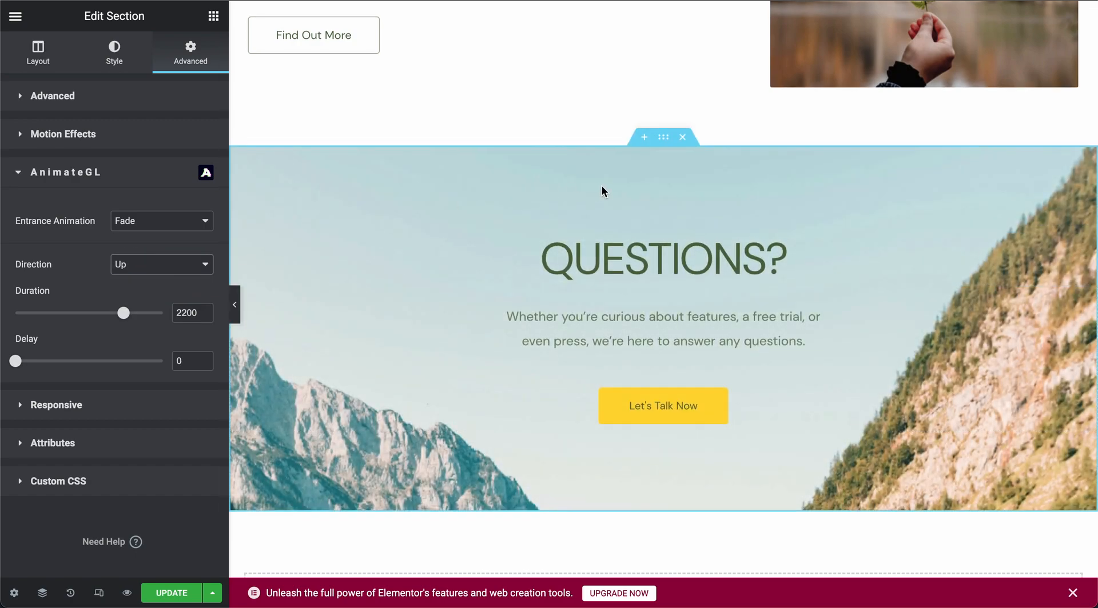
- Apply the AnimateGL Fade entrance animation with direction Left to the fern image in the About Us section
{"action": "scroll", "coordinate": [602, 190], "scroll_direction": "up", "scroll_amount": 5}
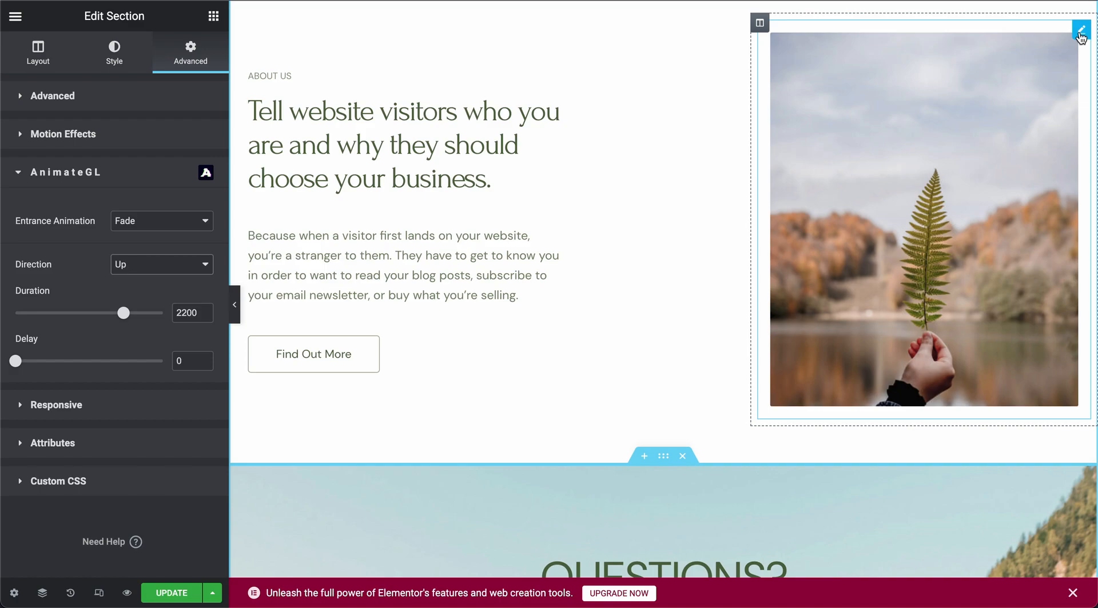
{"action": "left_click", "coordinate": [1080, 33]}
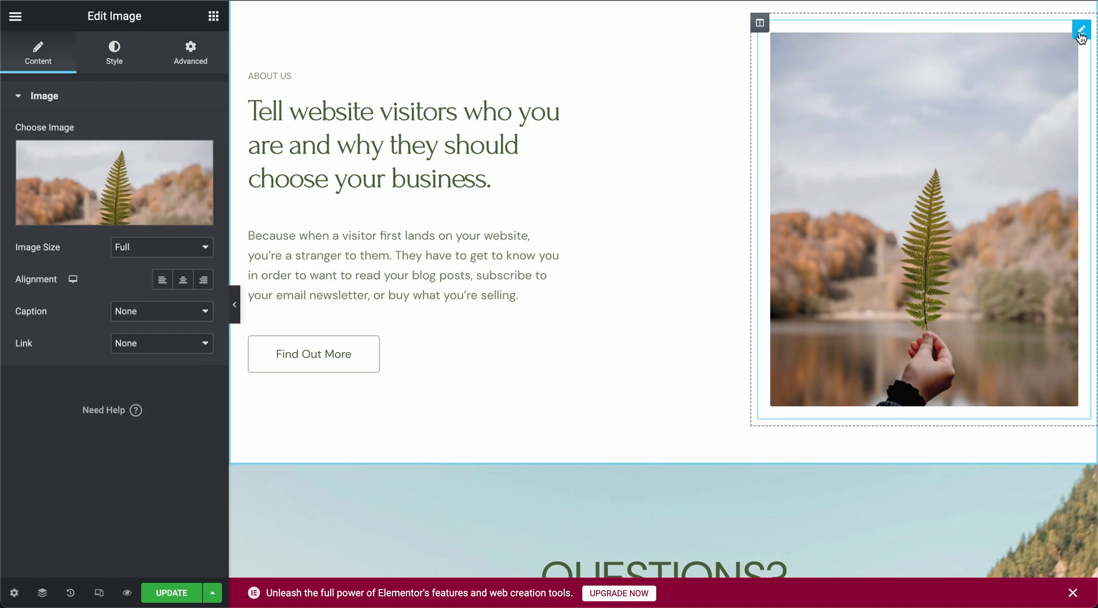
{"action": "left_click", "coordinate": [195, 59]}
{"action": "left_click", "coordinate": [145, 463]}
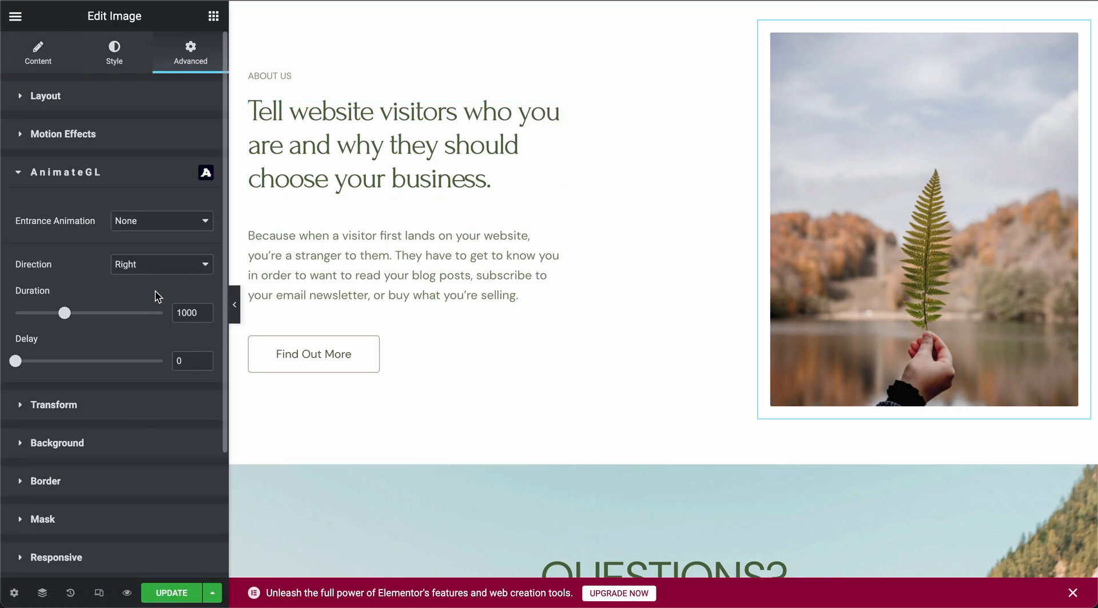
{"action": "left_click", "coordinate": [176, 228]}
{"action": "left_click", "coordinate": [179, 235]}
{"action": "left_click", "coordinate": [166, 264]}
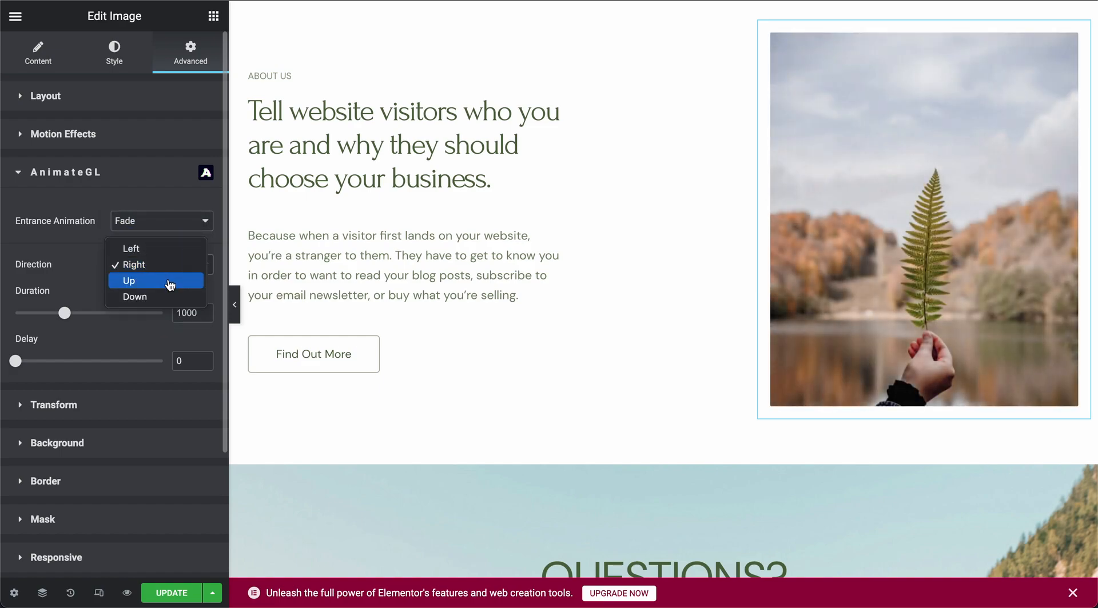
{"action": "left_click", "coordinate": [170, 251]}
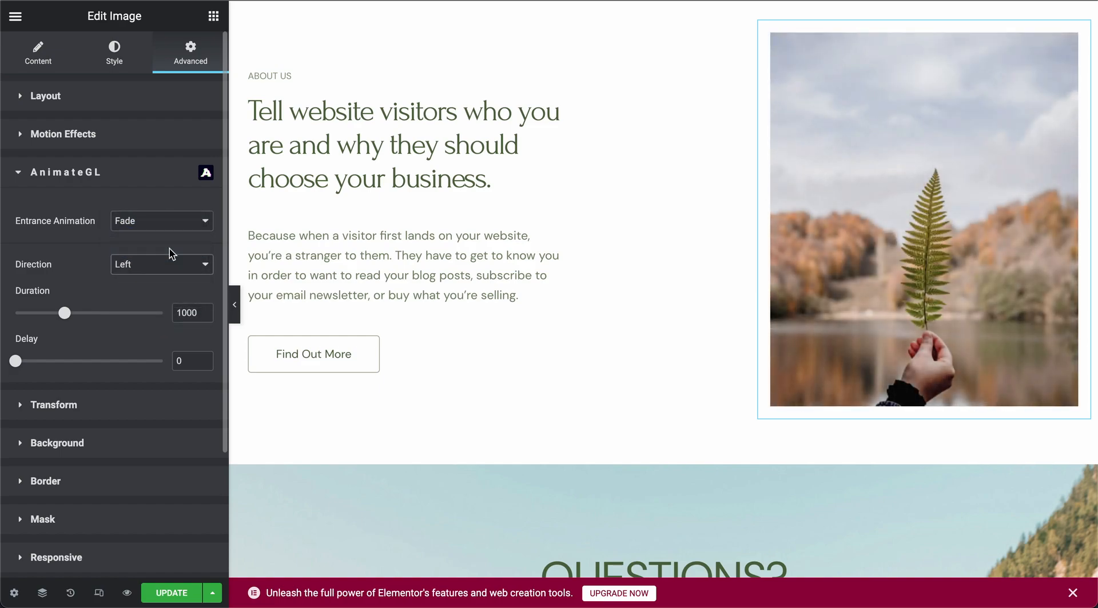
- Update the page and check the entrance animations in the page preview down through the About Us section
{"action": "left_click", "coordinate": [191, 592]}
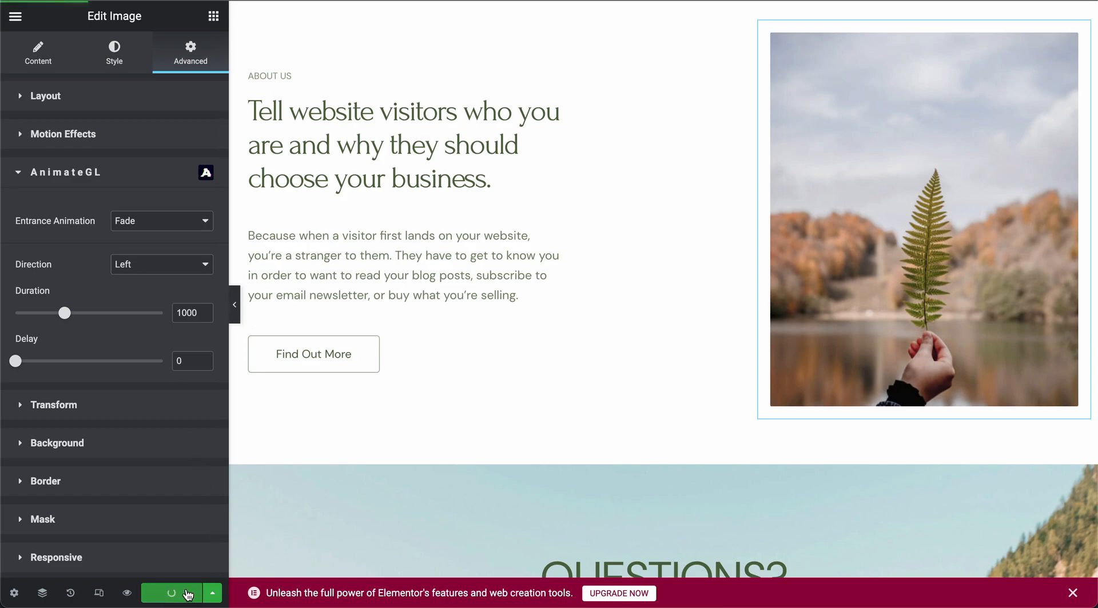
{"action": "left_click", "coordinate": [127, 593]}
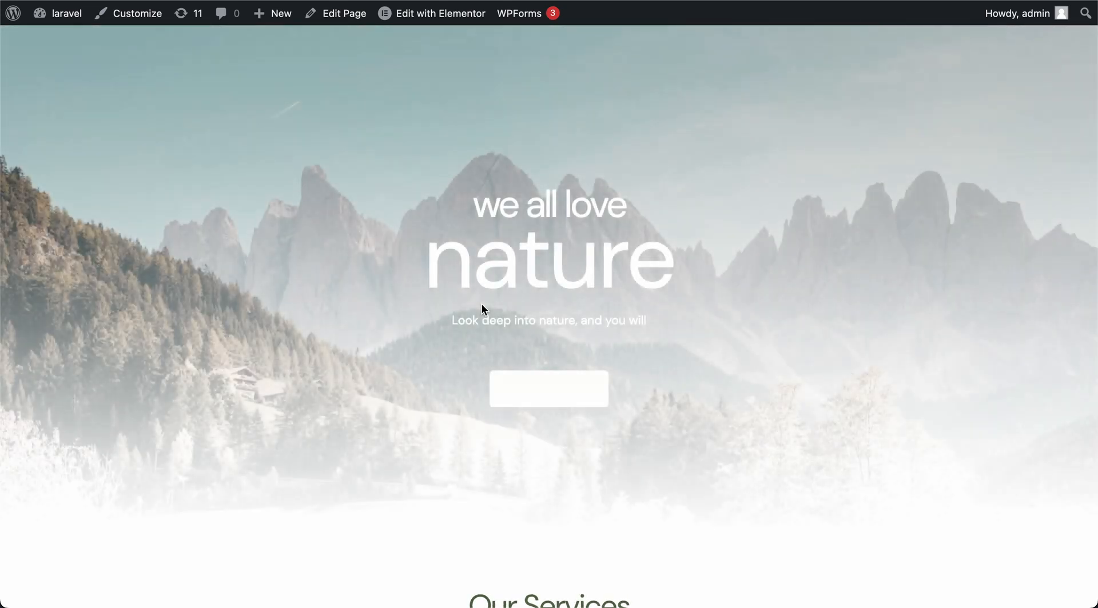
{"action": "scroll", "coordinate": [481, 310], "scroll_direction": "down", "scroll_amount": 6}
{"action": "scroll", "coordinate": [482, 305], "scroll_direction": "down", "scroll_amount": 15}
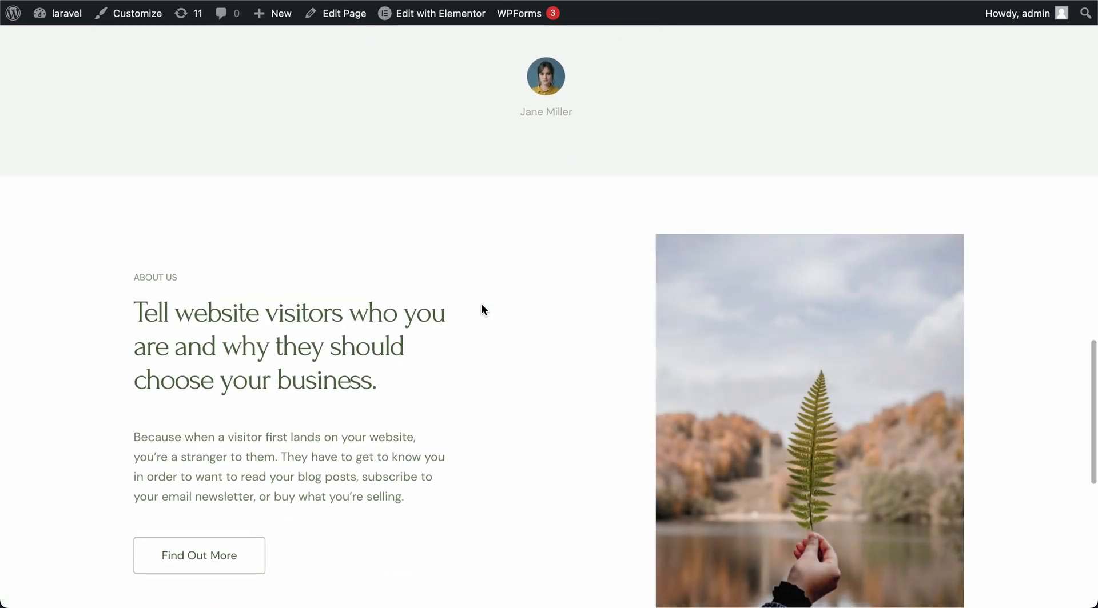
{"action": "scroll", "coordinate": [481, 305], "scroll_direction": "down", "scroll_amount": 9}
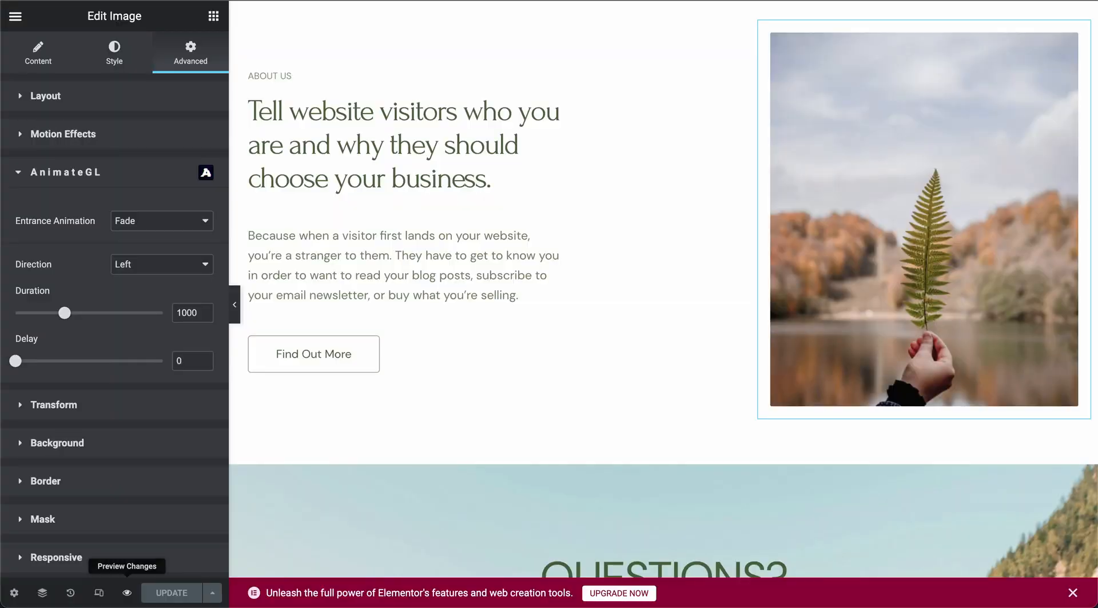
- Return to the Elementor editor and open the AnimateGL settings of the hero section
{"action": "scroll", "coordinate": [616, 192], "scroll_direction": "up", "scroll_amount": 10}
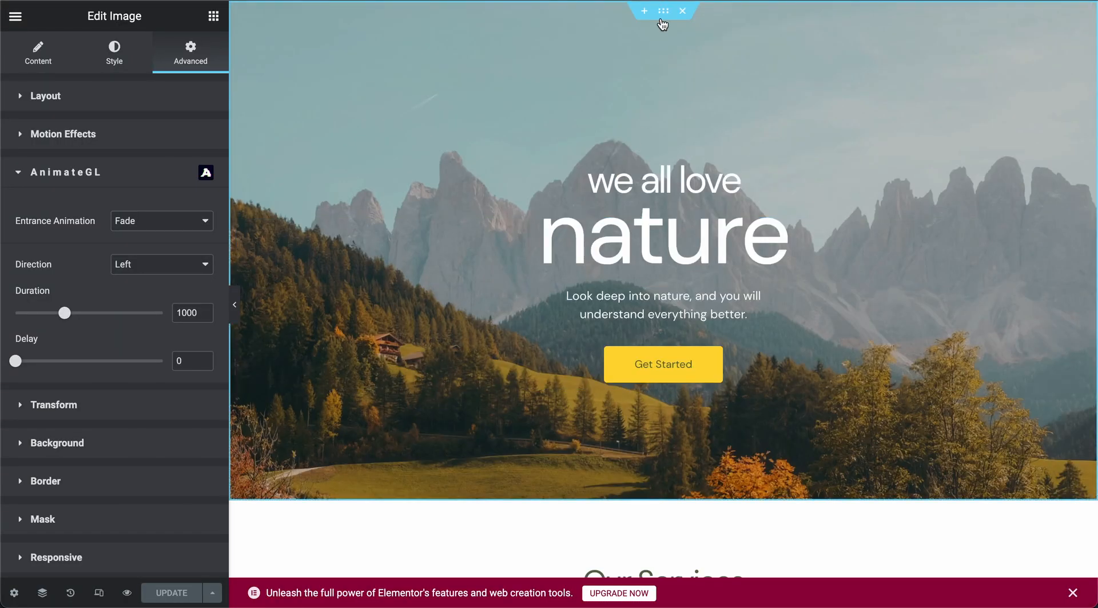
{"action": "left_click", "coordinate": [662, 14]}
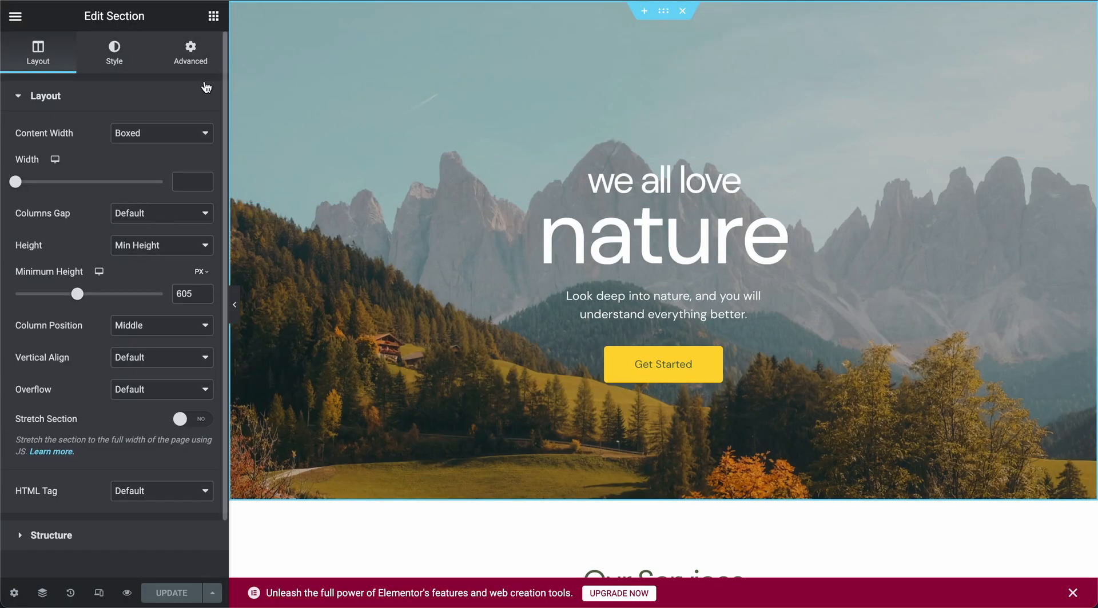
{"action": "left_click", "coordinate": [195, 55]}
{"action": "left_click", "coordinate": [126, 394]}
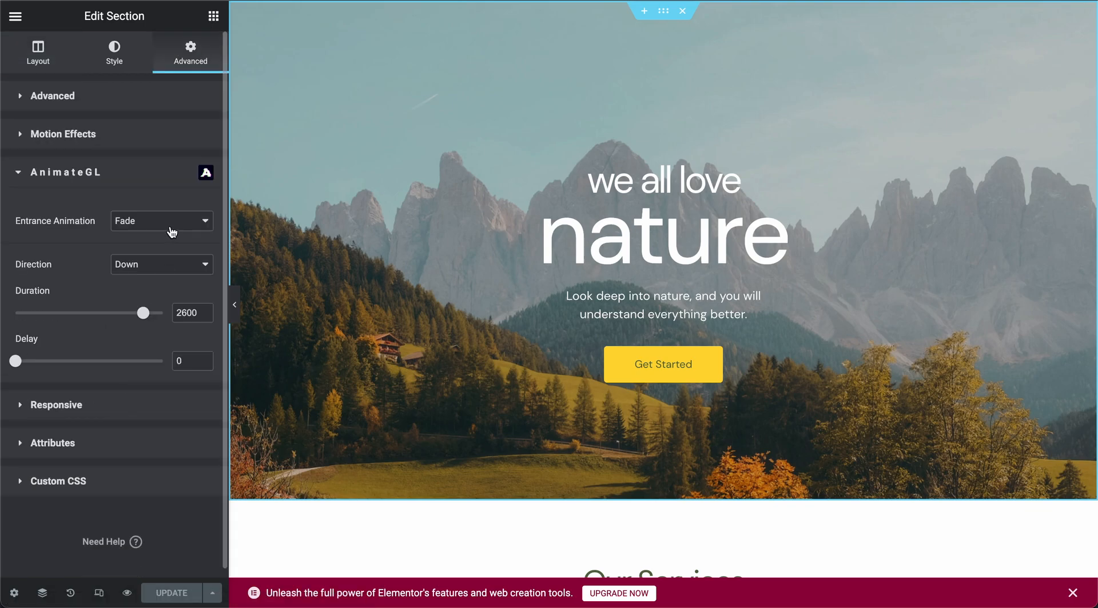
- Try the Flip, Slide, Stretch, Bend and Wipe entrance animations on the hero section with direction Right
{"action": "left_click", "coordinate": [179, 243]}
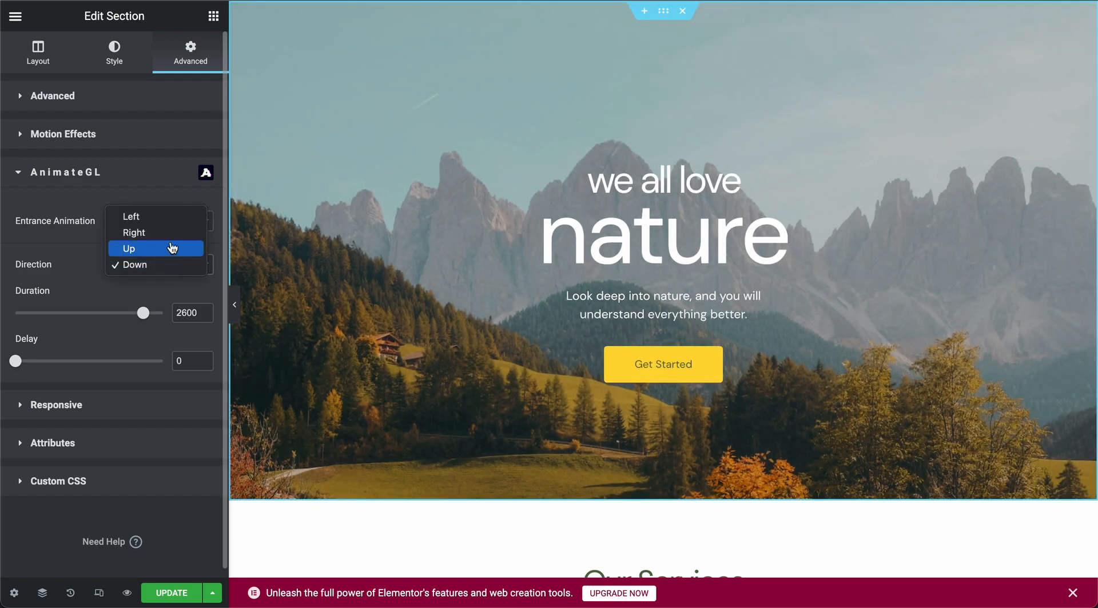
{"action": "left_click", "coordinate": [173, 243]}
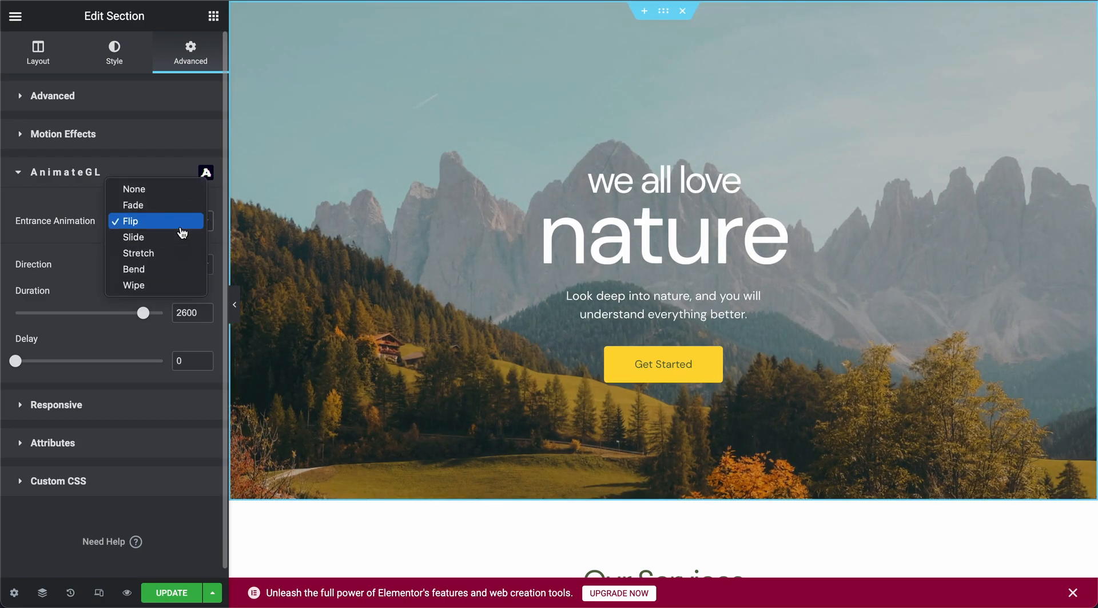
{"action": "left_click", "coordinate": [182, 246]}
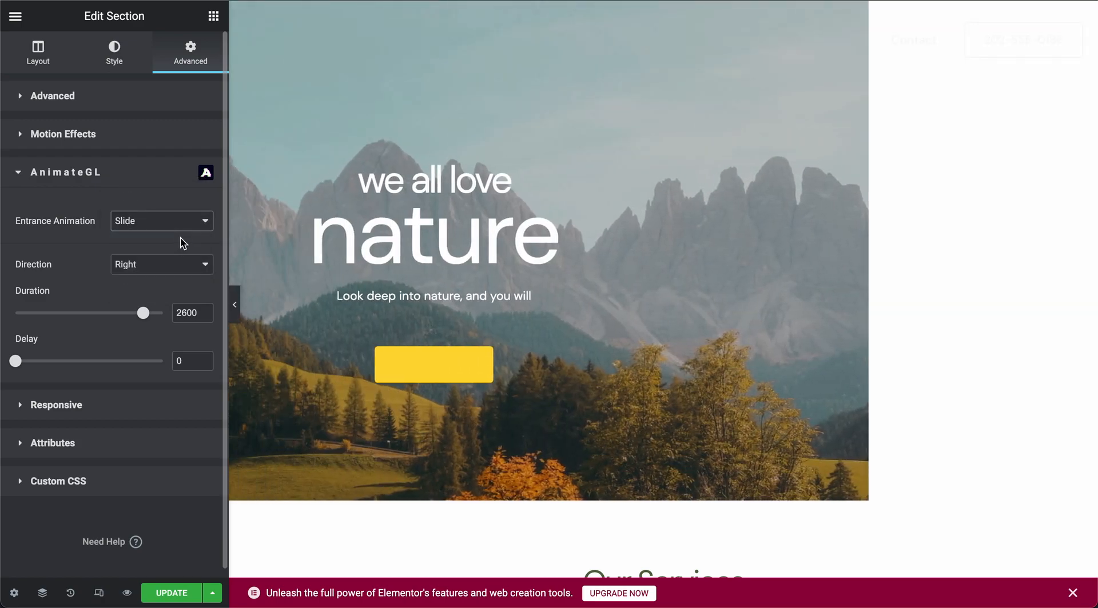
{"action": "left_click", "coordinate": [179, 222]}
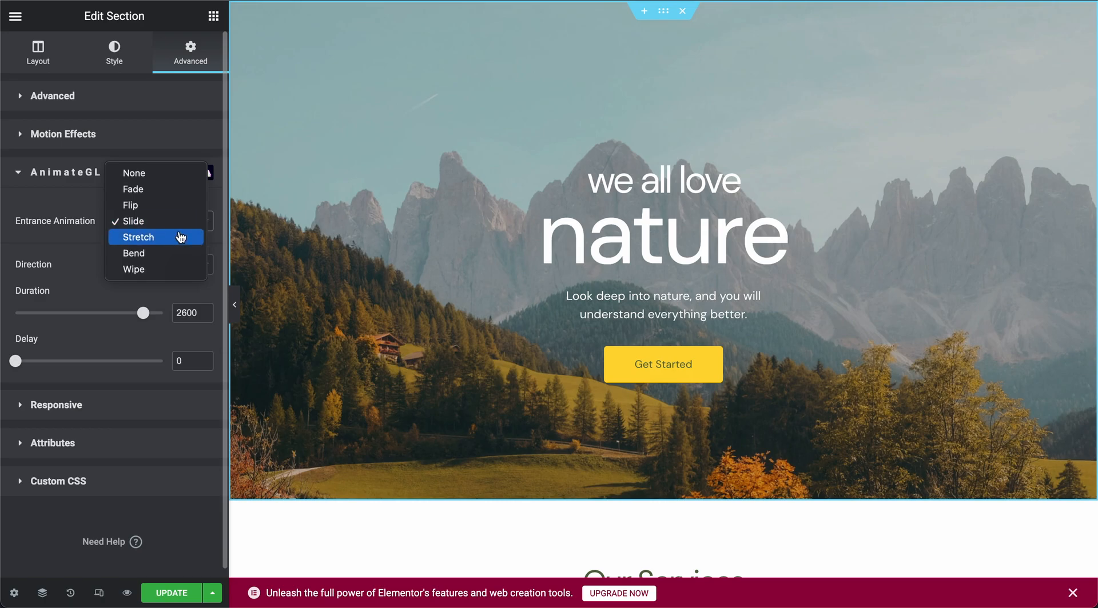
{"action": "left_click", "coordinate": [181, 237]}
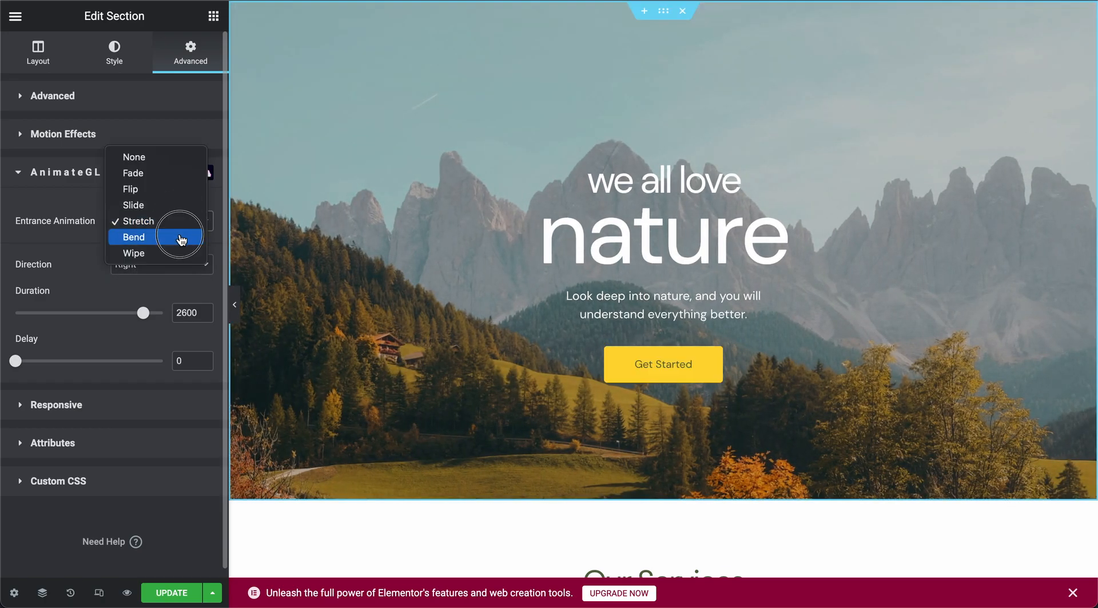
{"action": "left_click", "coordinate": [180, 237]}
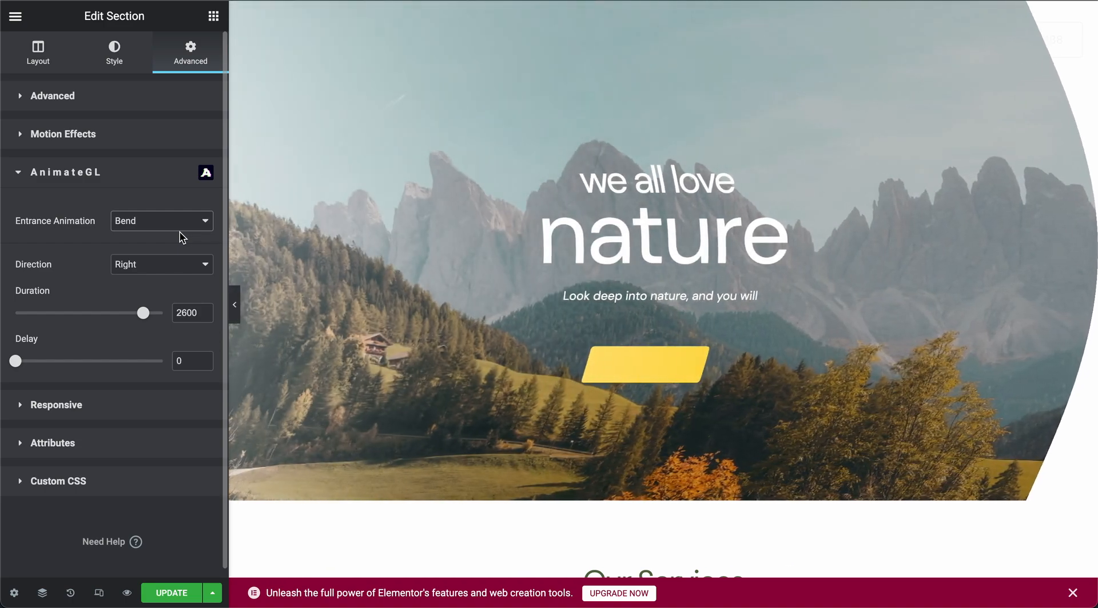
{"action": "left_click", "coordinate": [182, 227]}
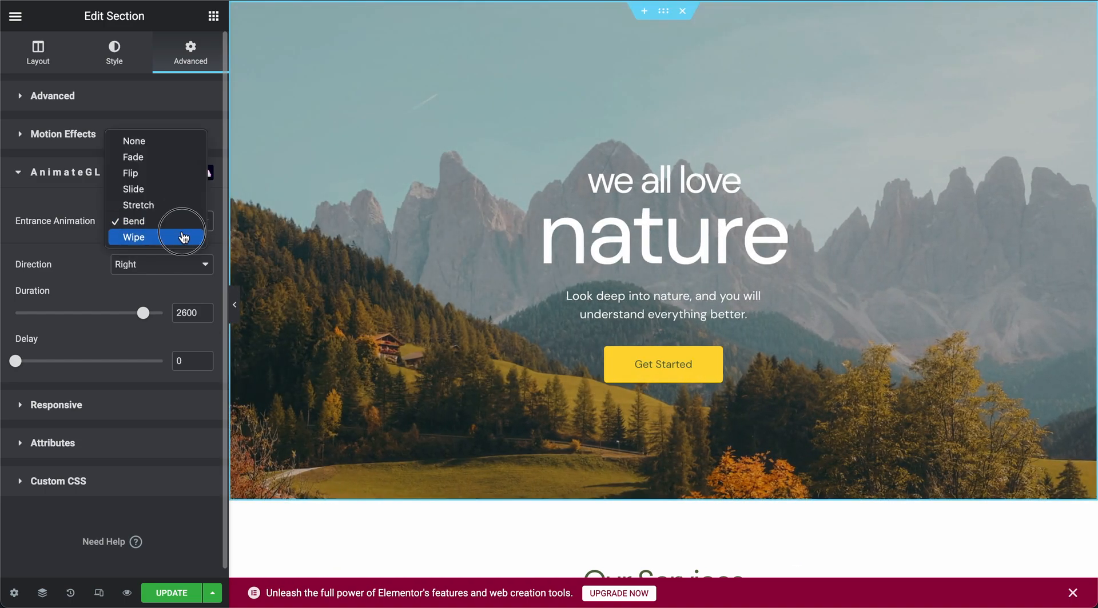
{"action": "left_click", "coordinate": [183, 237]}
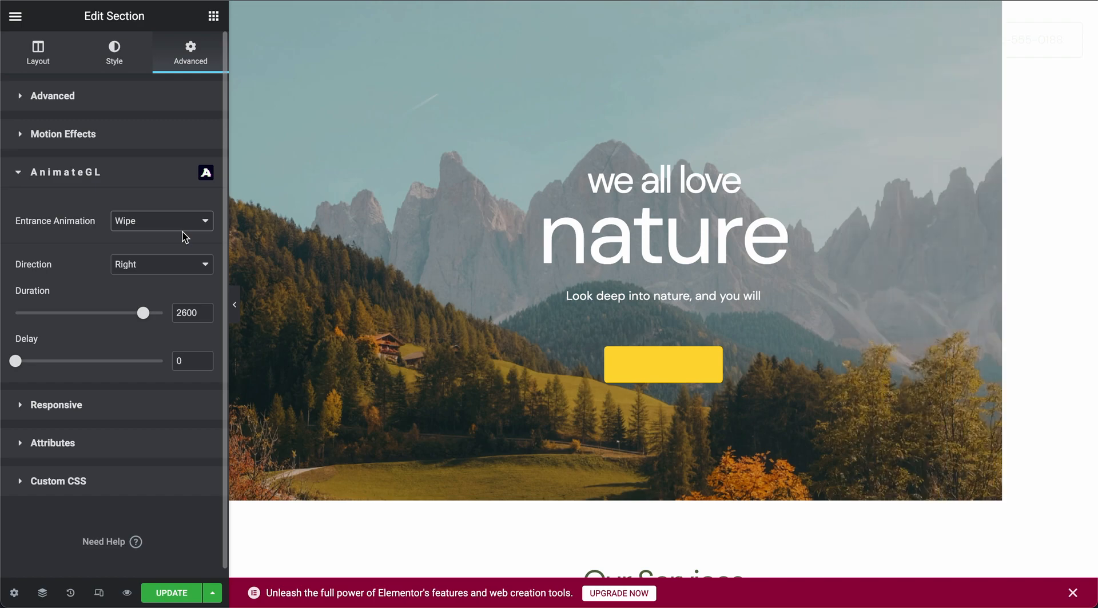
- Set the hero section's AnimateGL direction to Up and its entrance animation to Bend
{"action": "left_click", "coordinate": [167, 281]}
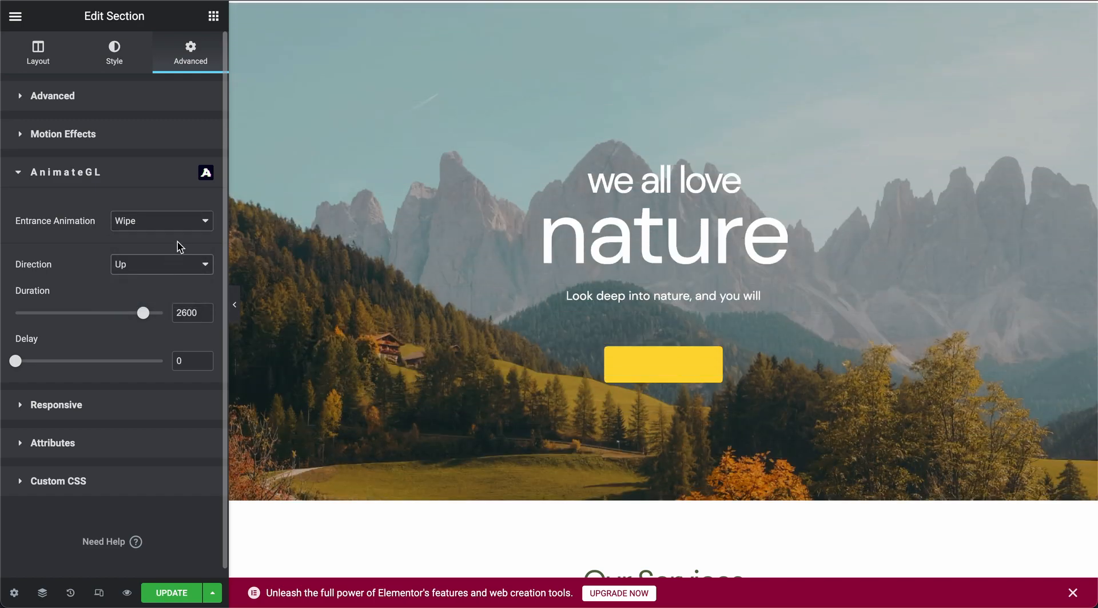
{"action": "left_click", "coordinate": [181, 206]}
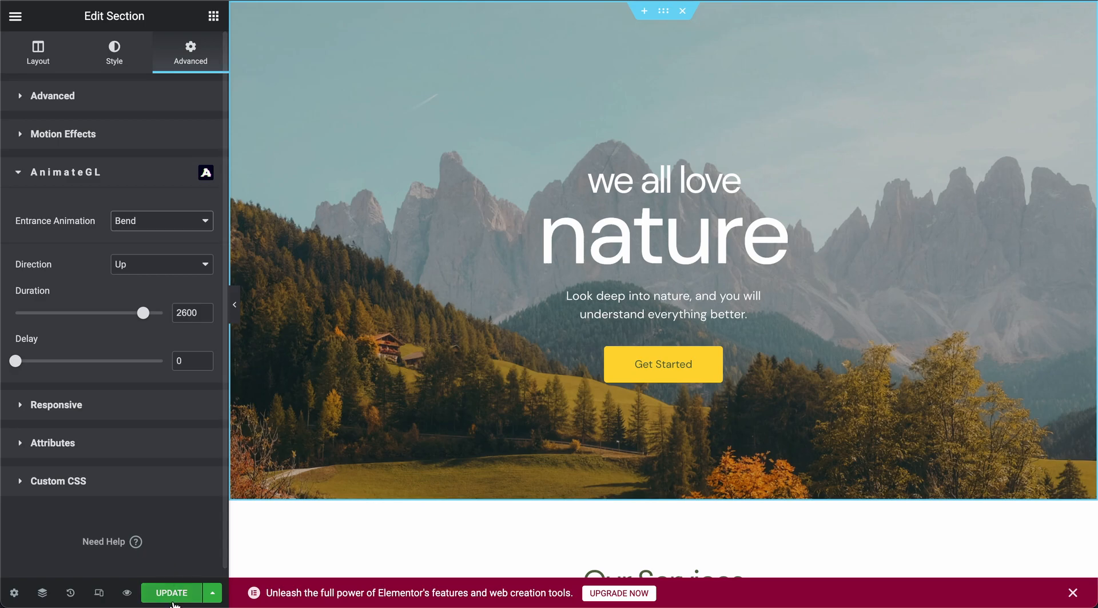
- Preview the page and check the entrance animations from the hero section down to the About Us image
{"action": "left_click", "coordinate": [127, 593]}
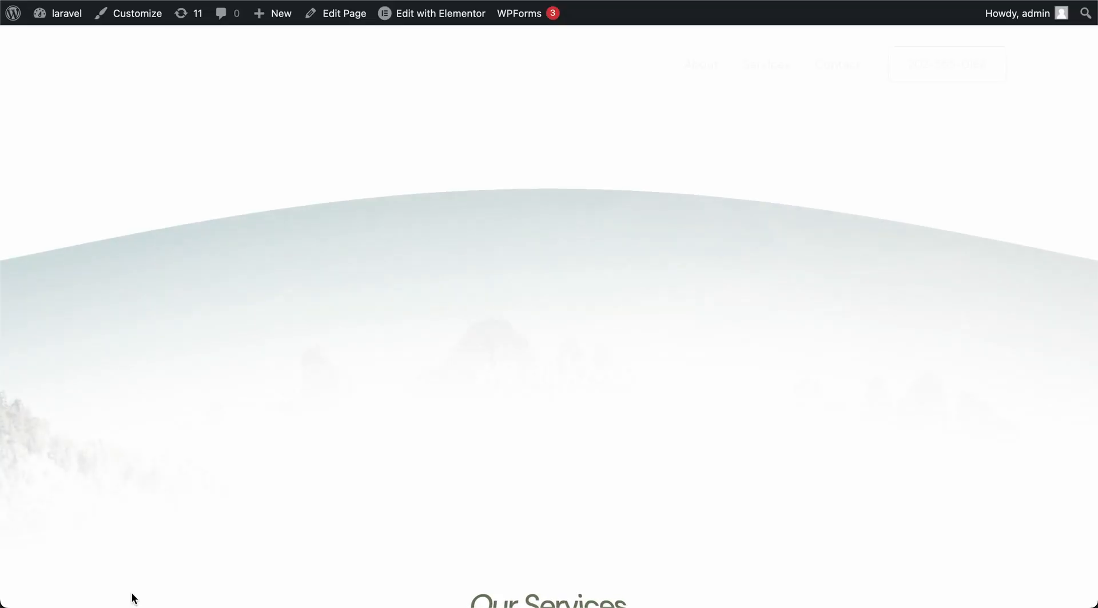
{"action": "scroll", "coordinate": [283, 400], "scroll_direction": "down", "scroll_amount": 8}
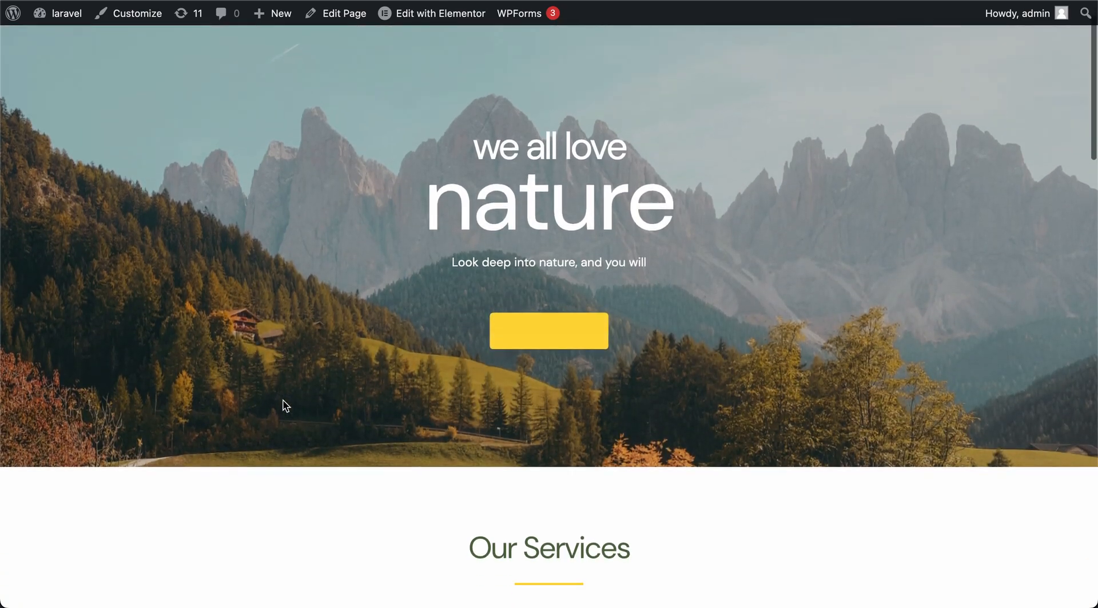
{"action": "scroll", "coordinate": [283, 400], "scroll_direction": "down", "scroll_amount": 15}
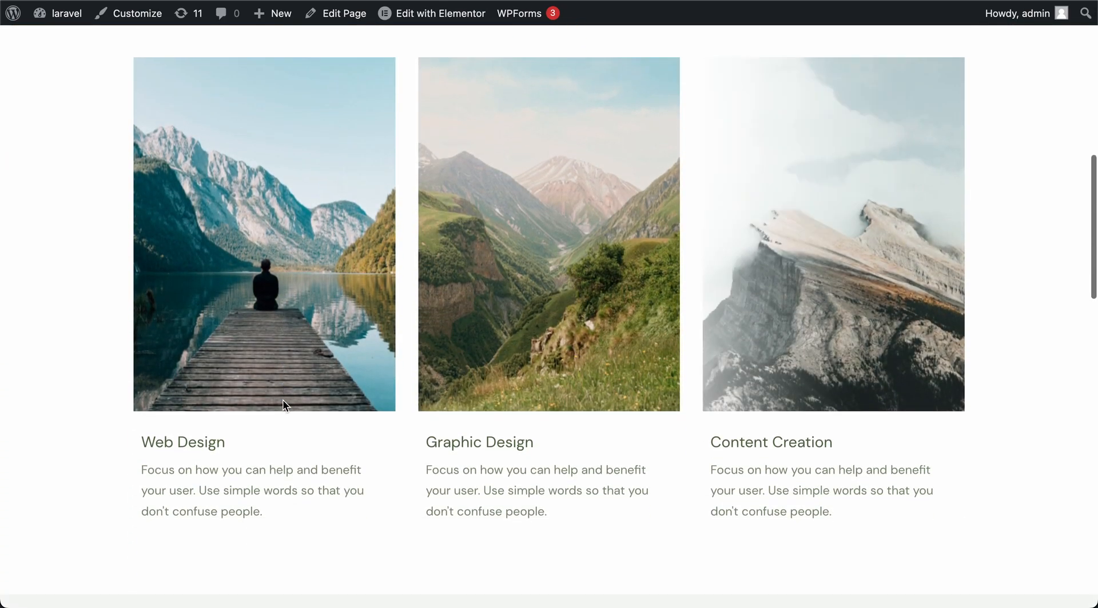
{"action": "scroll", "coordinate": [283, 401], "scroll_direction": "down", "scroll_amount": 15}
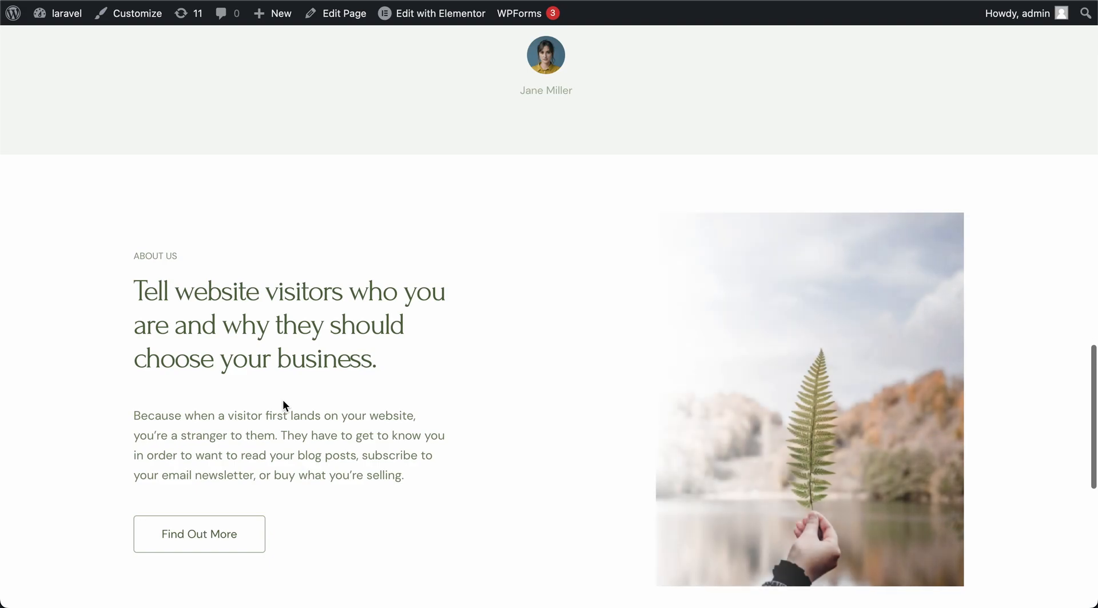